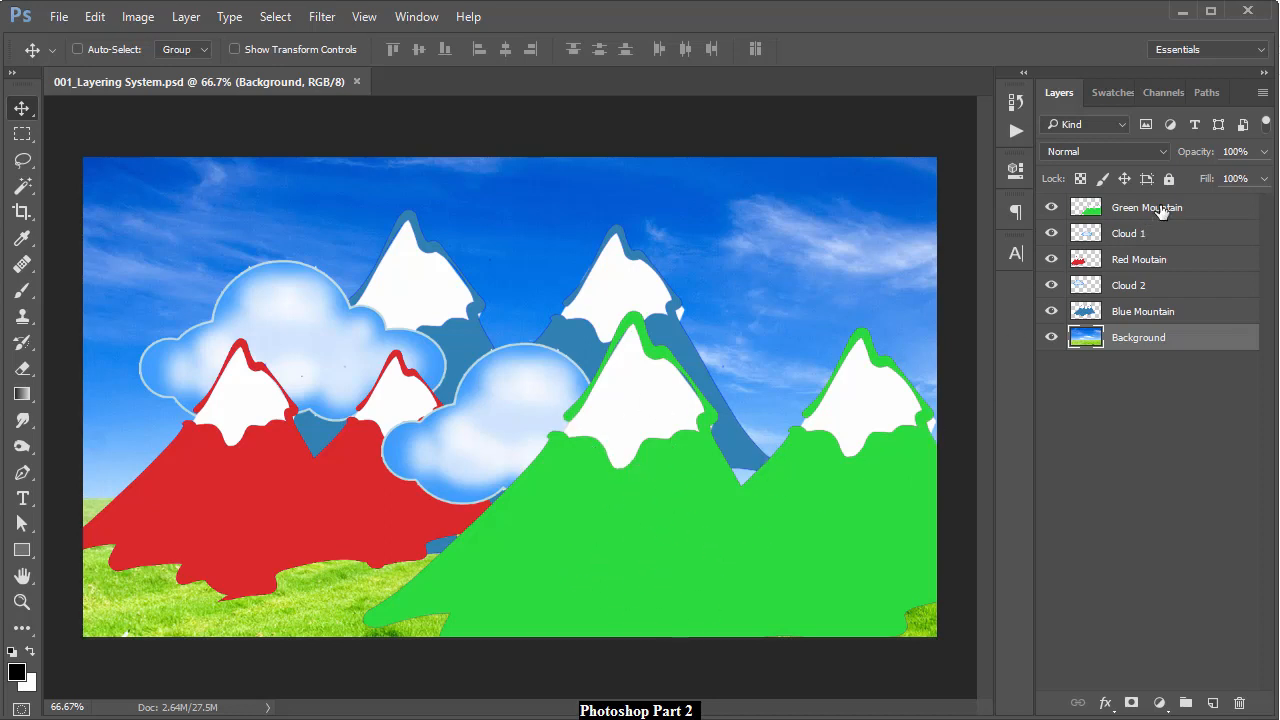
Shift the Green Mountain, Cloud 1 and Red Moutain layers slightly to new canvas positions
{"action": "left_click", "coordinate": [652, 466], "text": "ctrl"}
{"action": "mouse_move", "coordinate": [651, 486]}
{"action": "left_mouse_down"}
{"action": "mouse_move", "coordinate": [588, 460]}
{"action": "mouse_move", "coordinate": [563, 427]}
{"action": "mouse_move", "coordinate": [600, 427]}
{"action": "mouse_move", "coordinate": [651, 466]}
{"action": "left_mouse_up"}
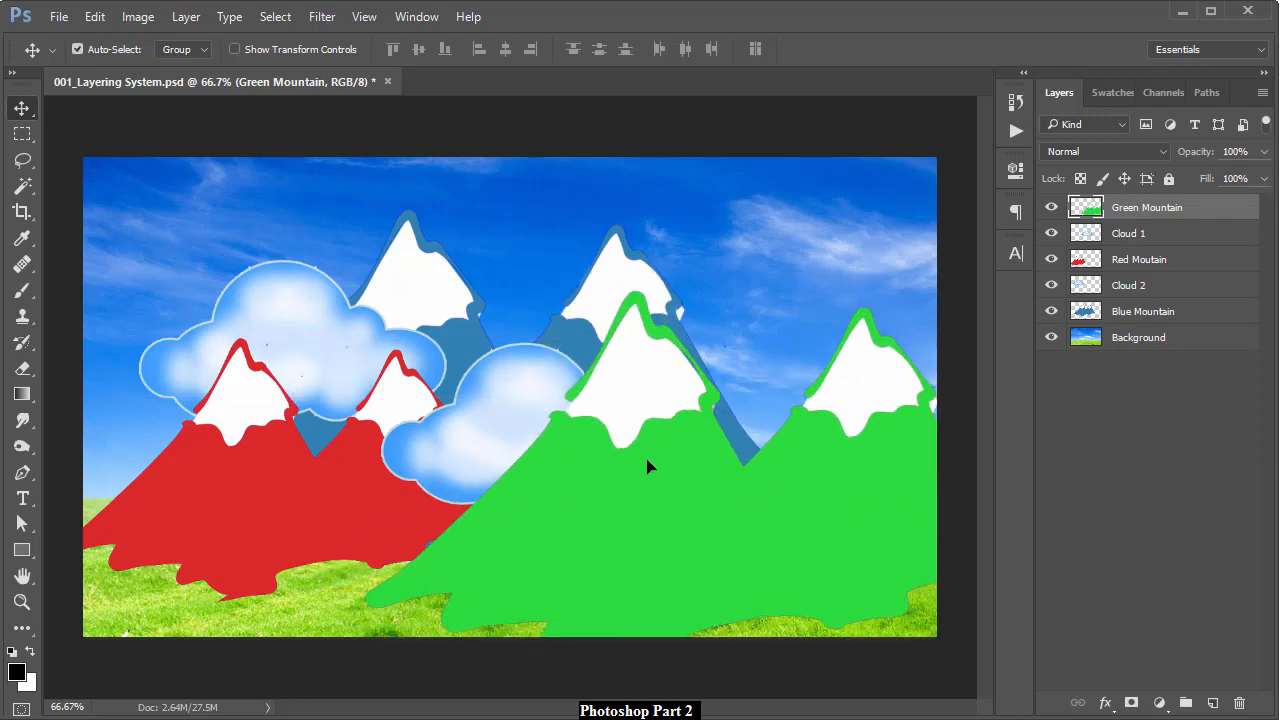
{"action": "left_click", "coordinate": [1132, 238]}
{"action": "left_click_drag", "start_coordinate": [494, 403], "coordinate": [505, 478]}
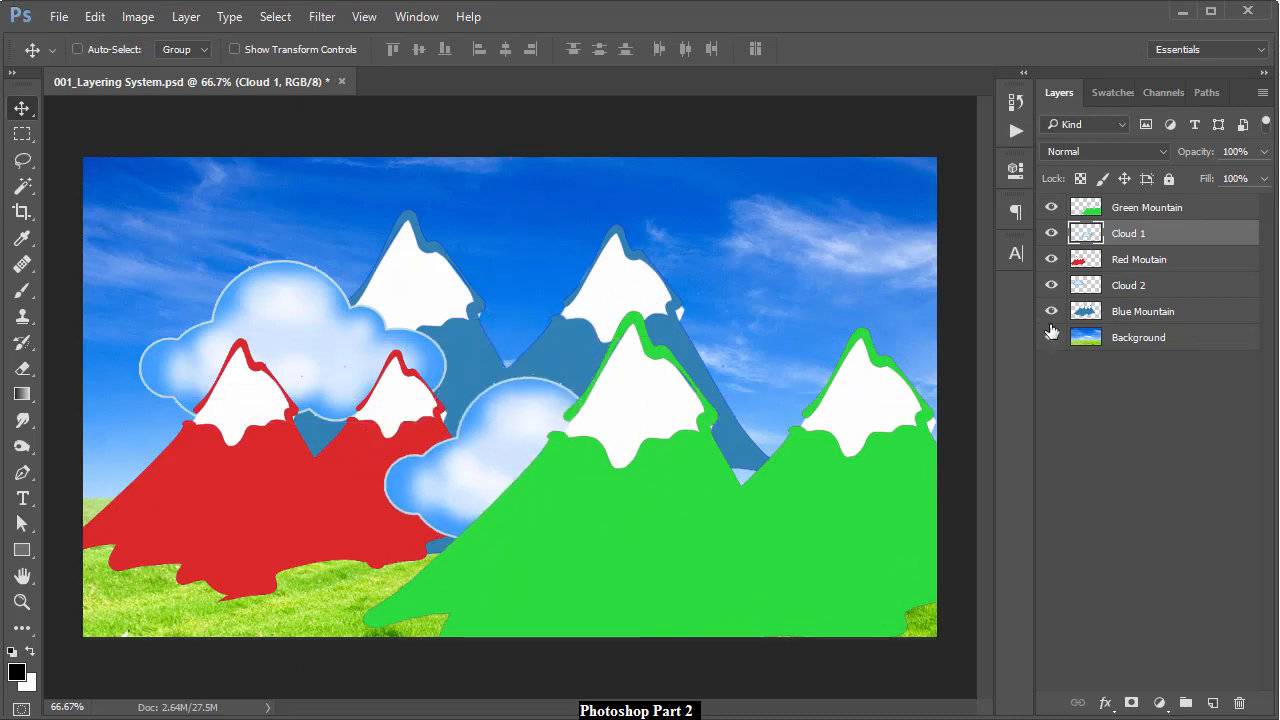
{"action": "left_click", "coordinate": [1160, 259]}
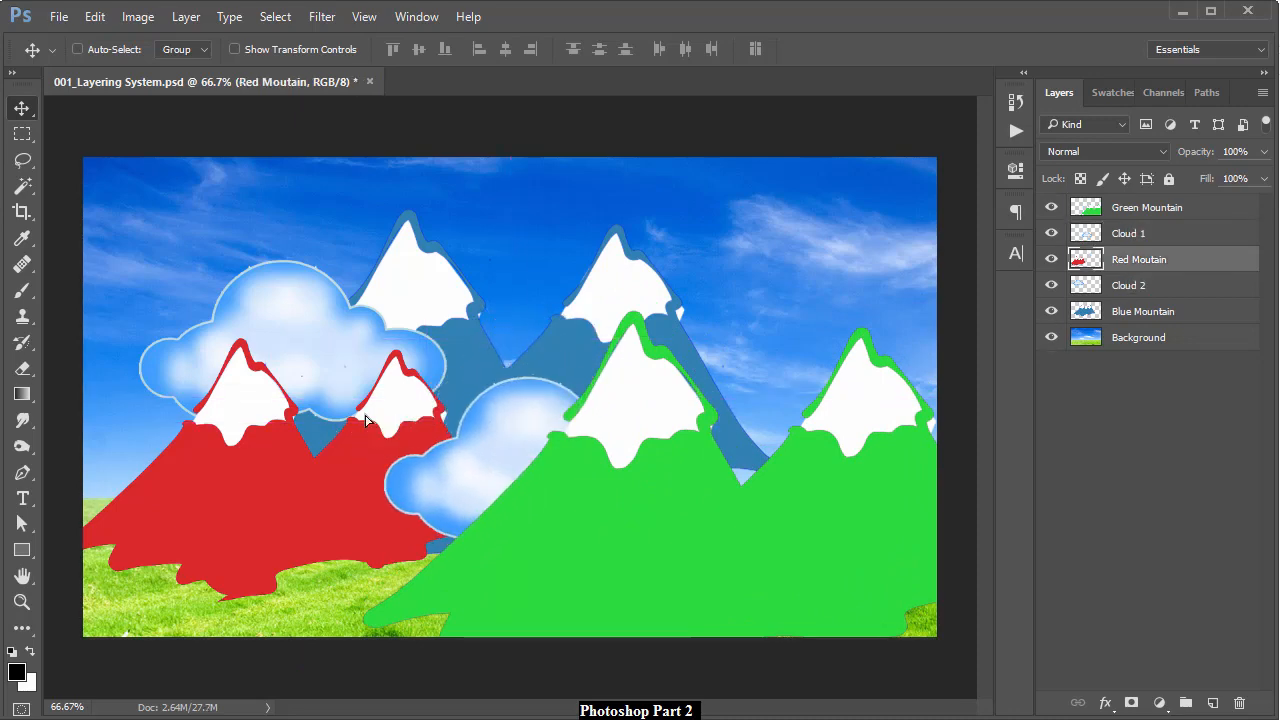
{"action": "left_click_drag", "start_coordinate": [343, 436], "coordinate": [358, 431]}
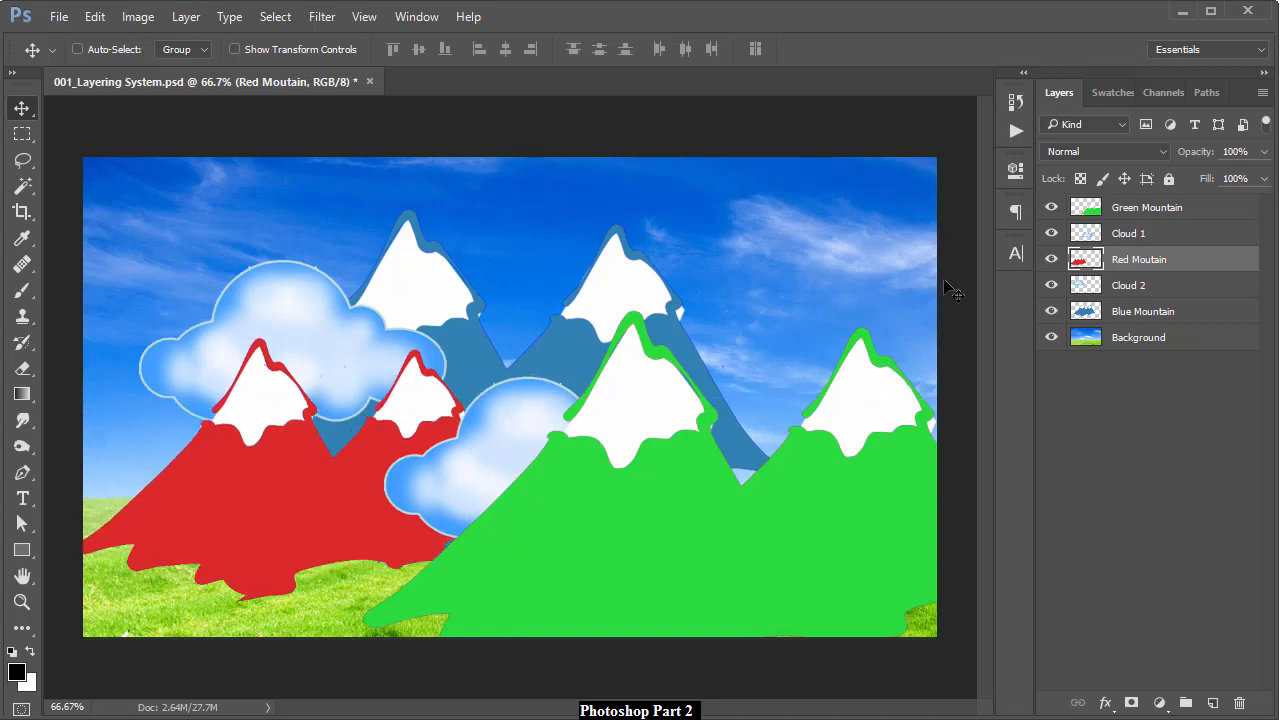
Move Cloud 2 up and right and the blue mountains right and down
{"action": "left_click", "coordinate": [1128, 285]}
{"action": "left_click_drag", "start_coordinate": [413, 349], "coordinate": [434, 341]}
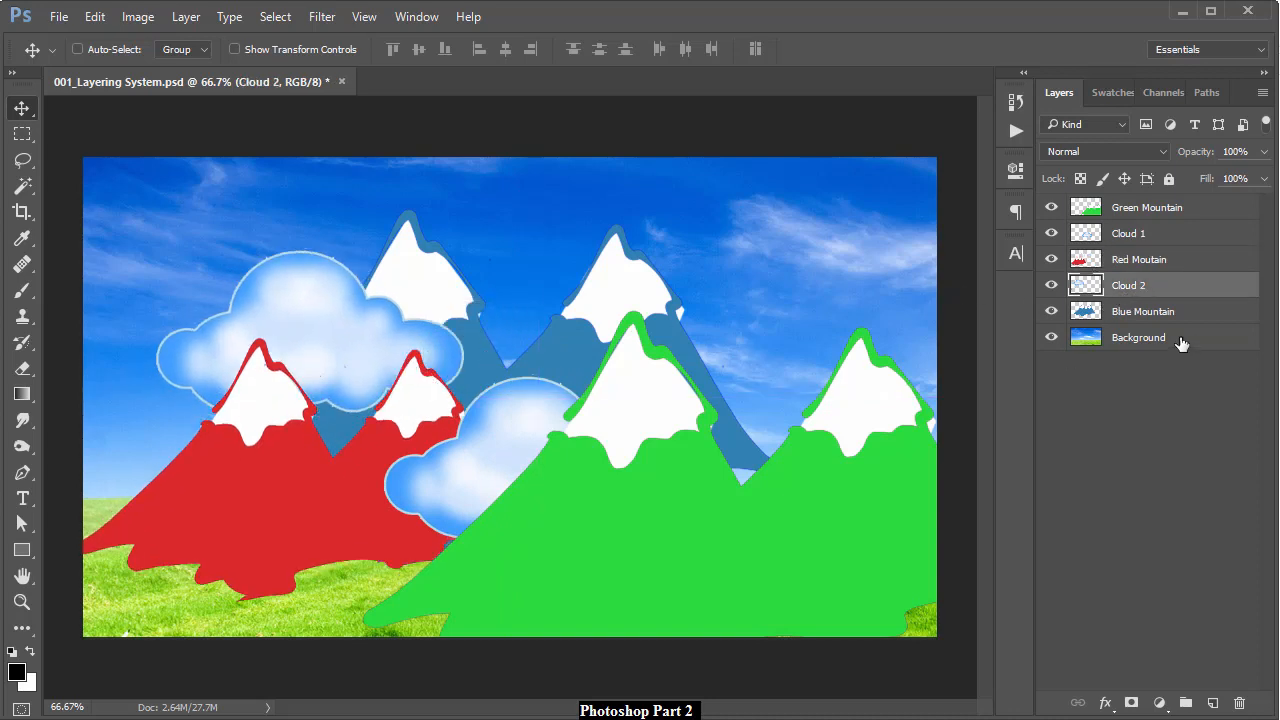
{"action": "left_click", "coordinate": [1158, 320]}
{"action": "mouse_move", "coordinate": [553, 381]}
{"action": "left_mouse_down"}
{"action": "mouse_move", "coordinate": [586, 393]}
{"action": "mouse_move", "coordinate": [571, 388]}
{"action": "left_mouse_up"}
{"action": "left_click", "coordinate": [1128, 340]}
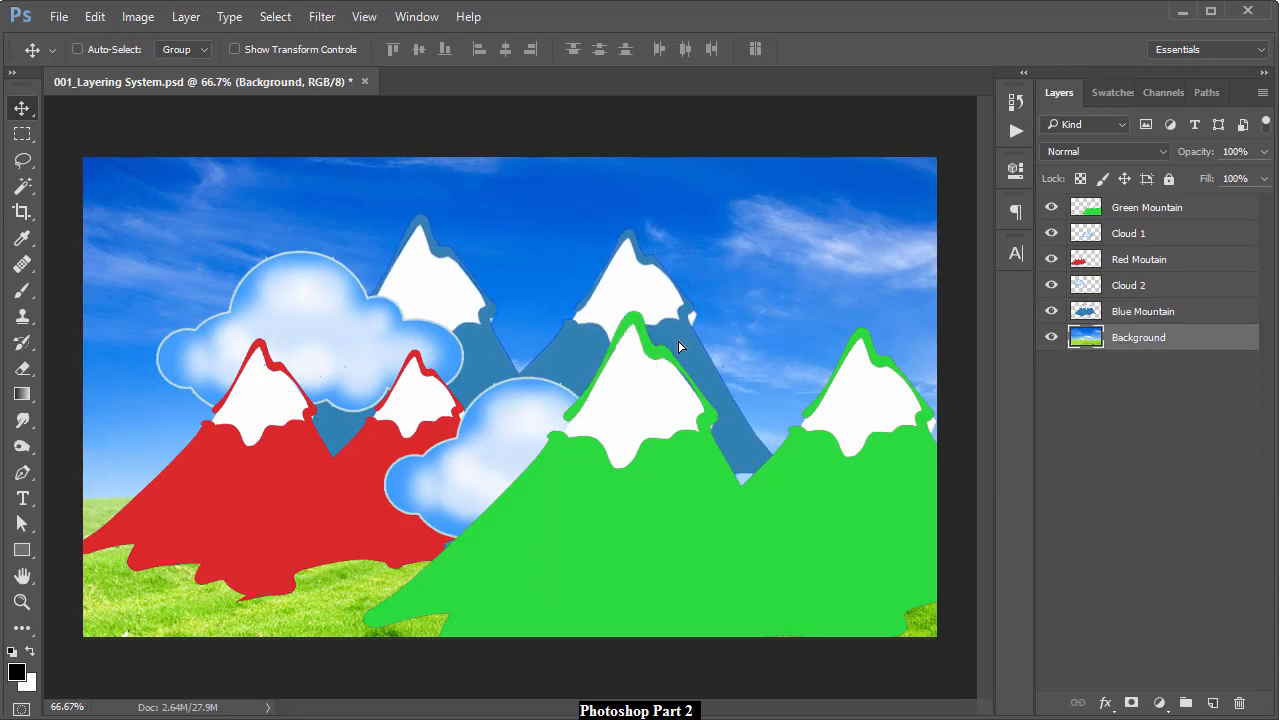
Try dragging the sky-and-grass background, then undo the move to keep it in place
{"action": "mouse_move", "coordinate": [660, 395]}
{"action": "left_mouse_down"}
{"action": "mouse_move", "coordinate": [660, 417]}
{"action": "mouse_move", "coordinate": [734, 237]}
{"action": "mouse_move", "coordinate": [658, 378]}
{"action": "left_mouse_up"}
{"action": "left_click_drag", "start_coordinate": [776, 222], "coordinate": [788, 252]}
{"action": "key", "text": "ctrl+z"}
Move the green mountains up and right and send their layer lower in the stack
{"action": "left_click", "coordinate": [1167, 213]}
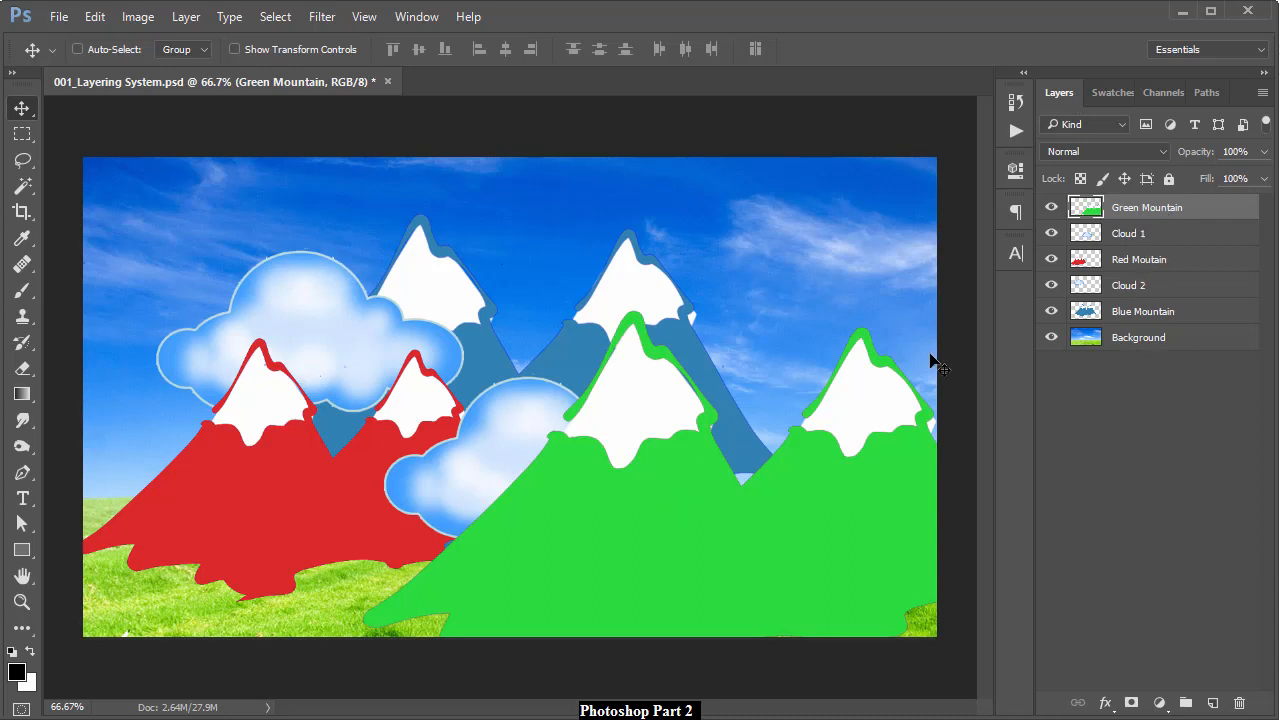
{"action": "left_click_drag", "start_coordinate": [664, 470], "coordinate": [672, 426]}
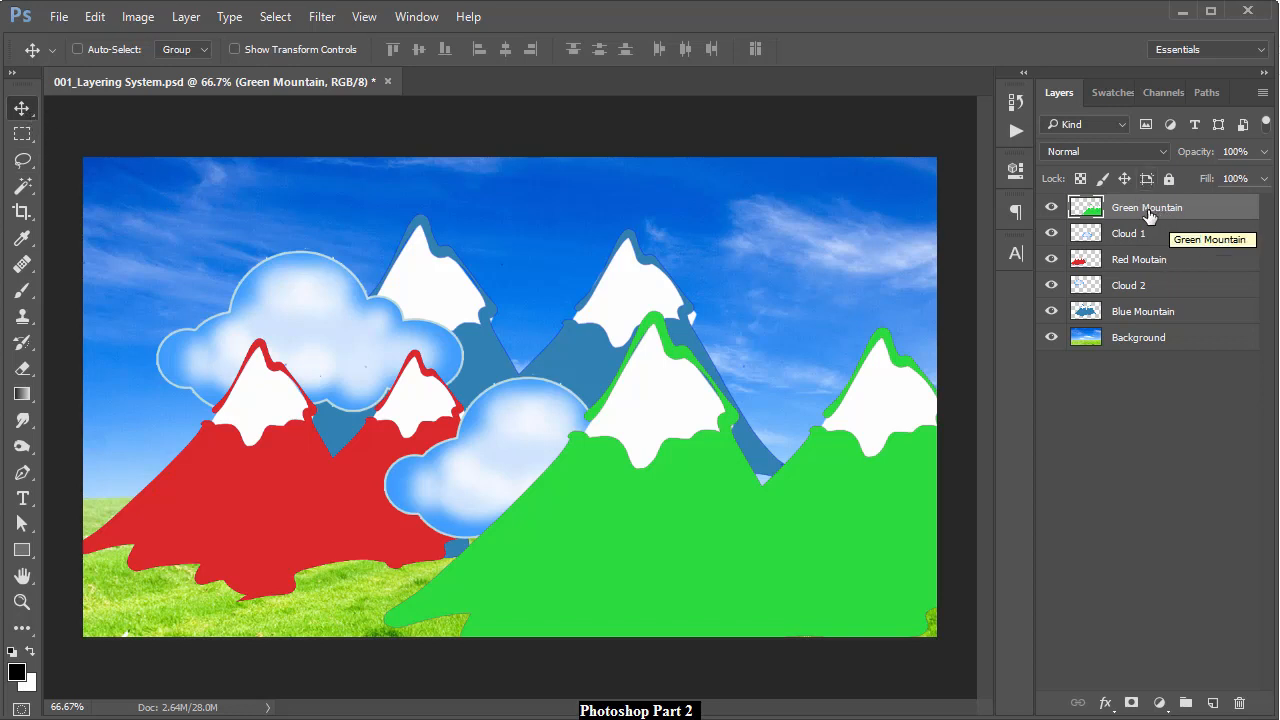
{"action": "left_click_drag", "start_coordinate": [1142, 209], "coordinate": [1136, 290]}
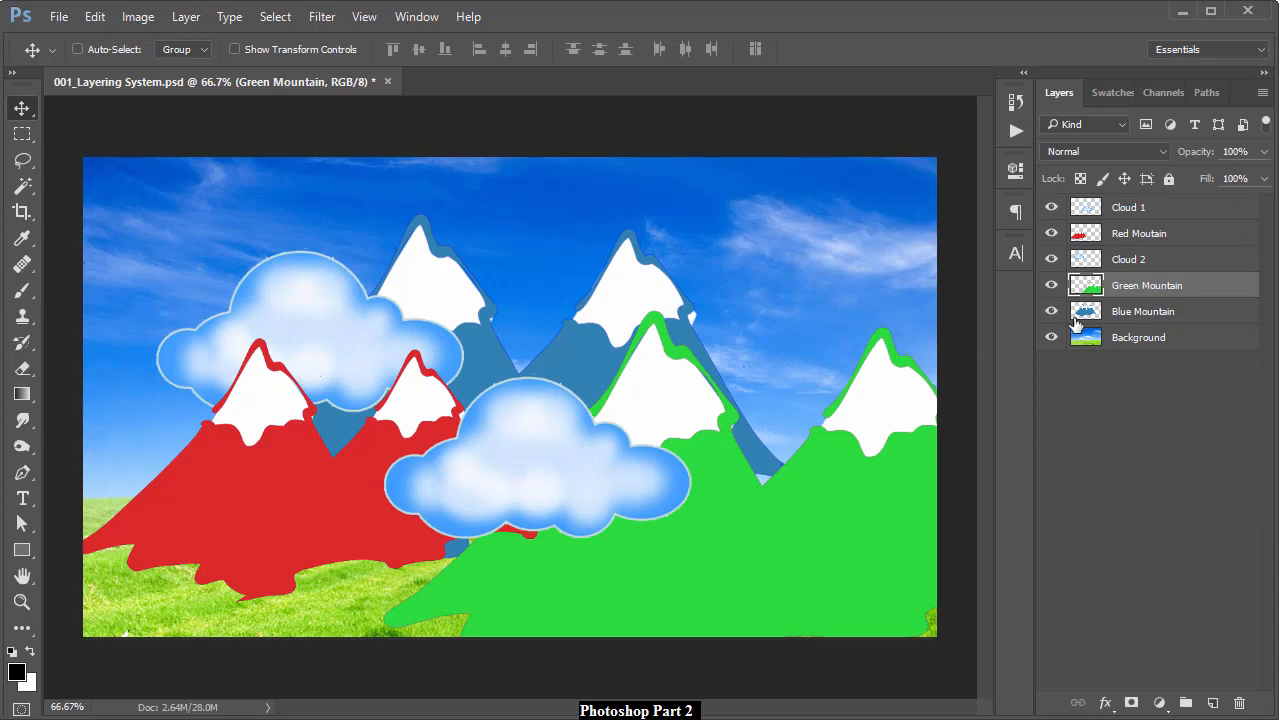
Toggle Cloud 2 off and on, then reposition the green mountains low across the right half
{"action": "left_click", "coordinate": [1051, 259]}
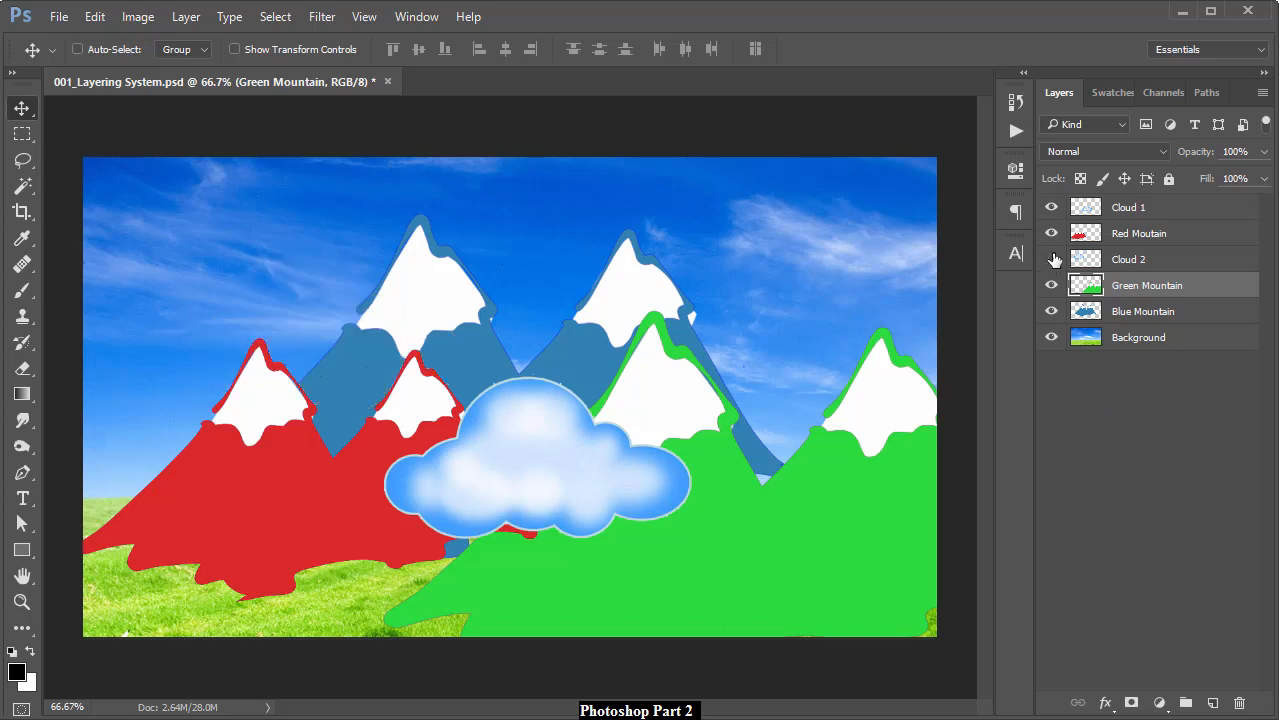
{"action": "left_click", "coordinate": [1051, 259]}
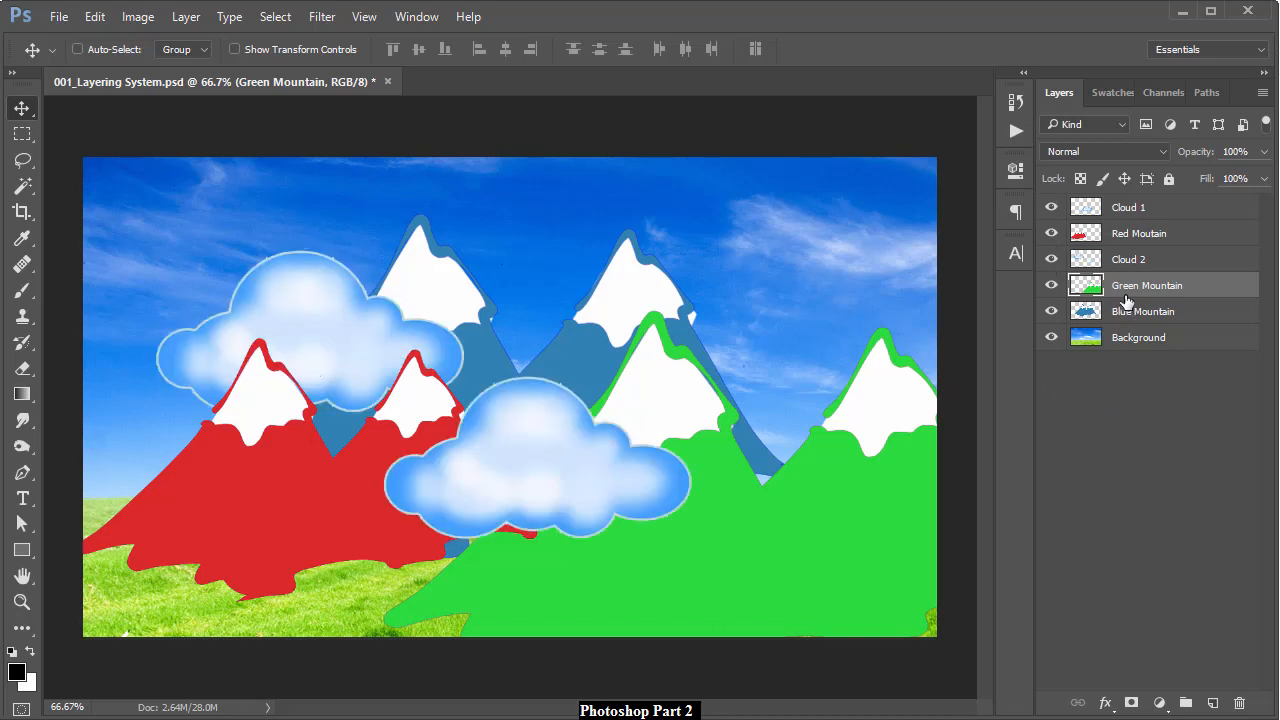
{"action": "left_click_drag", "start_coordinate": [745, 520], "coordinate": [484, 396]}
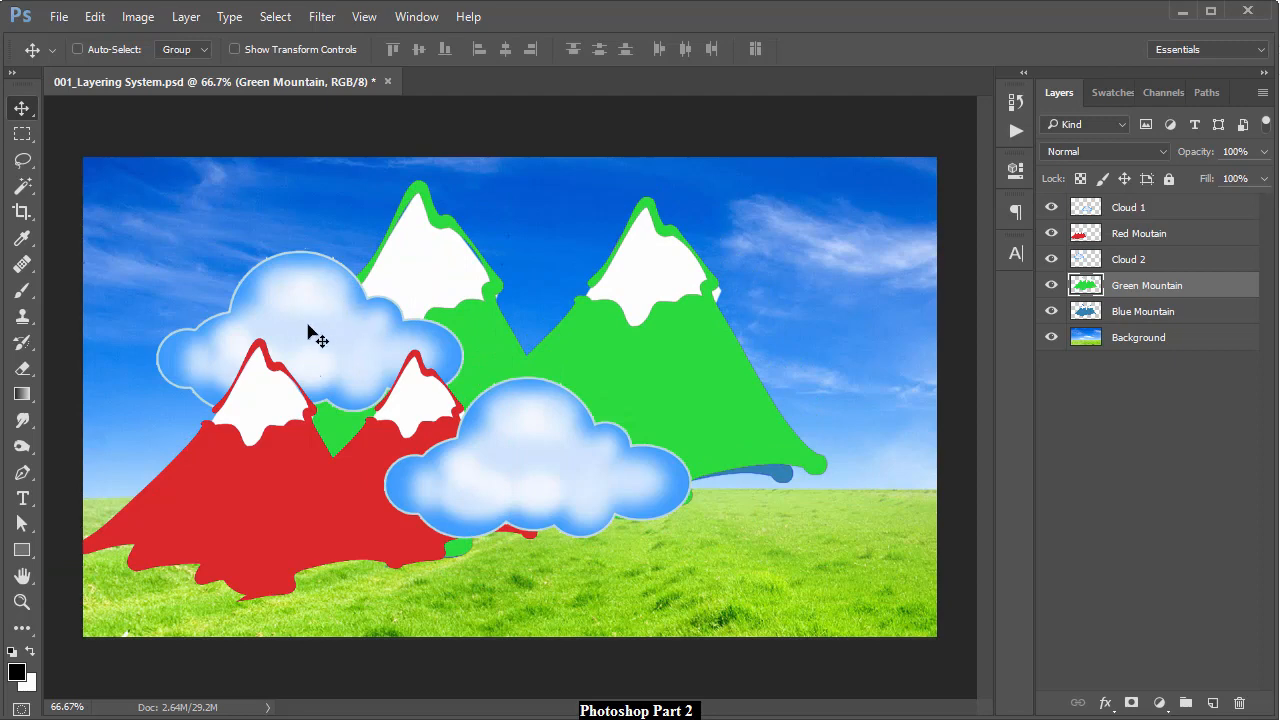
{"action": "left_click_drag", "start_coordinate": [490, 333], "coordinate": [368, 335]}
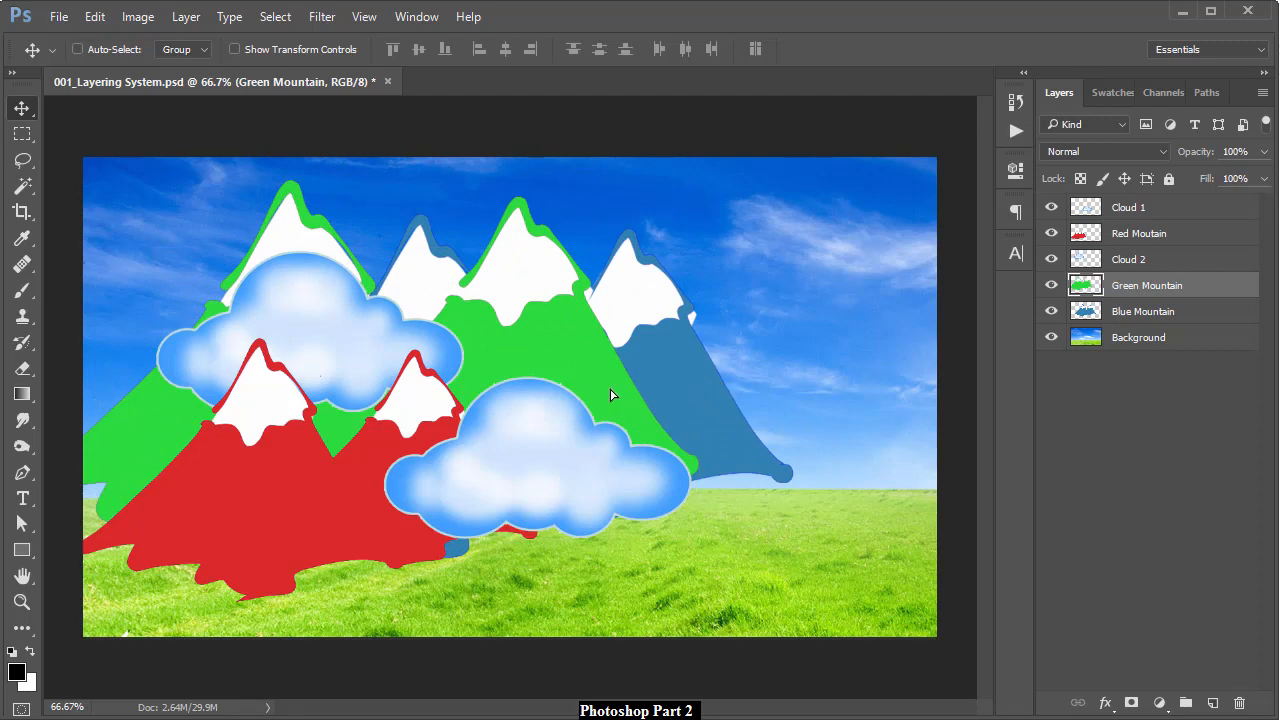
{"action": "left_click_drag", "start_coordinate": [608, 397], "coordinate": [617, 398]}
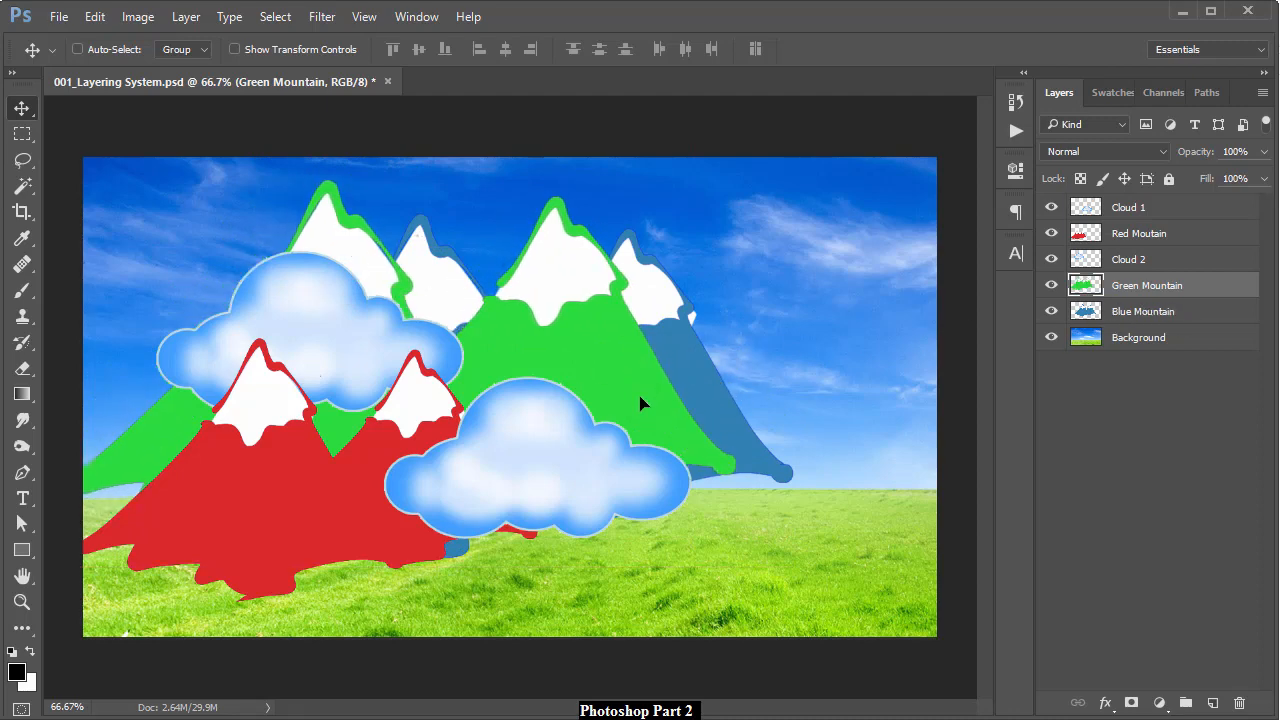
{"action": "left_click_drag", "start_coordinate": [643, 400], "coordinate": [905, 513]}
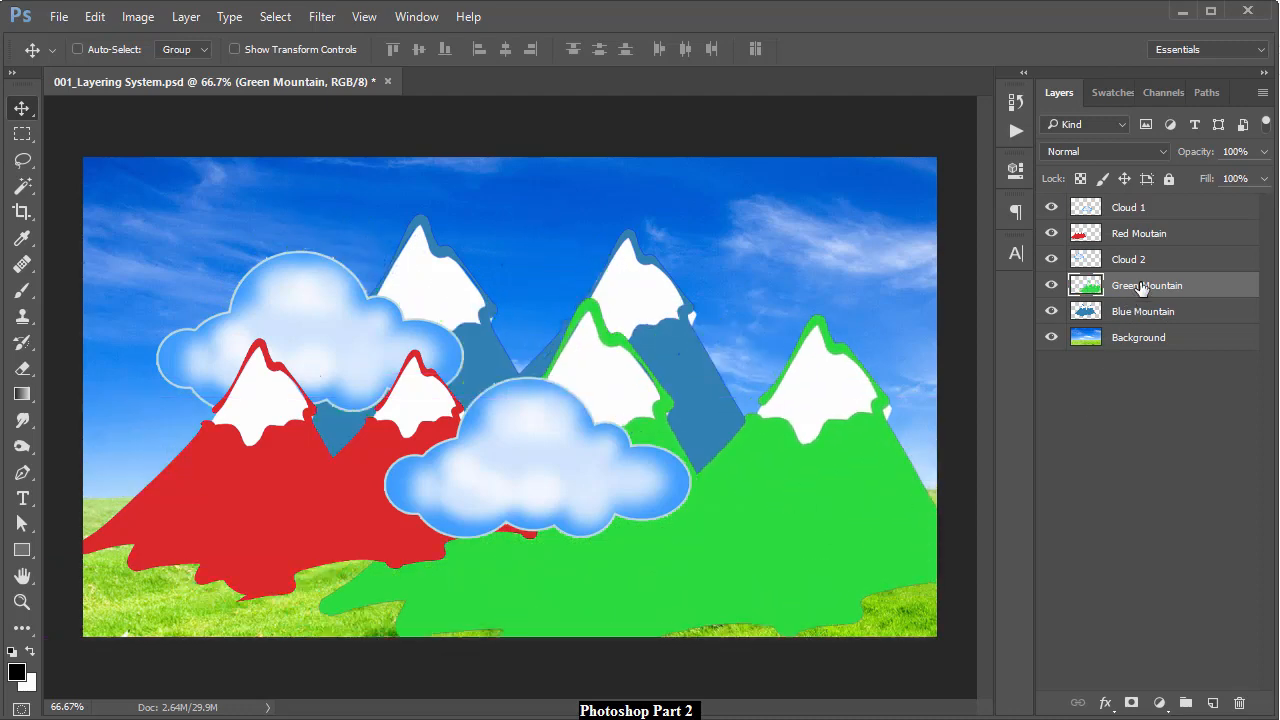
Raise the Green Mountain layer to the top of the stack and shift its peaks right
{"action": "left_click_drag", "start_coordinate": [1142, 287], "coordinate": [1140, 216]}
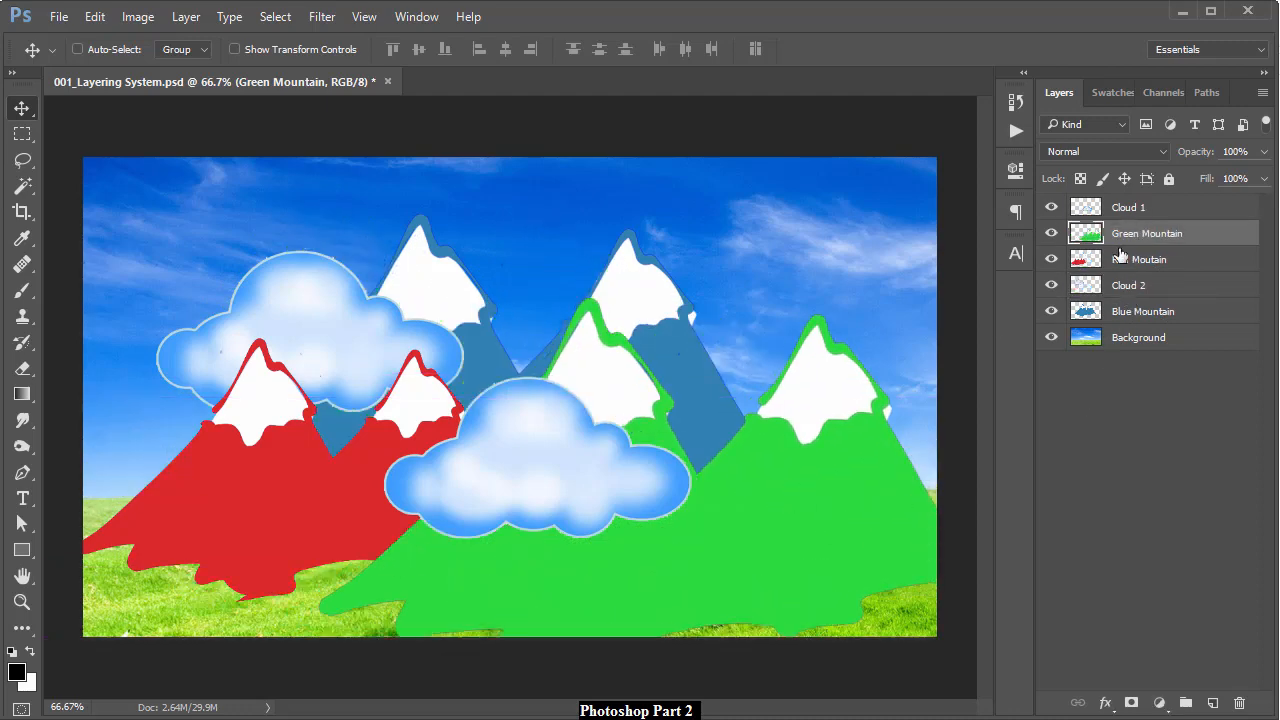
{"action": "left_click_drag", "start_coordinate": [767, 514], "coordinate": [820, 520]}
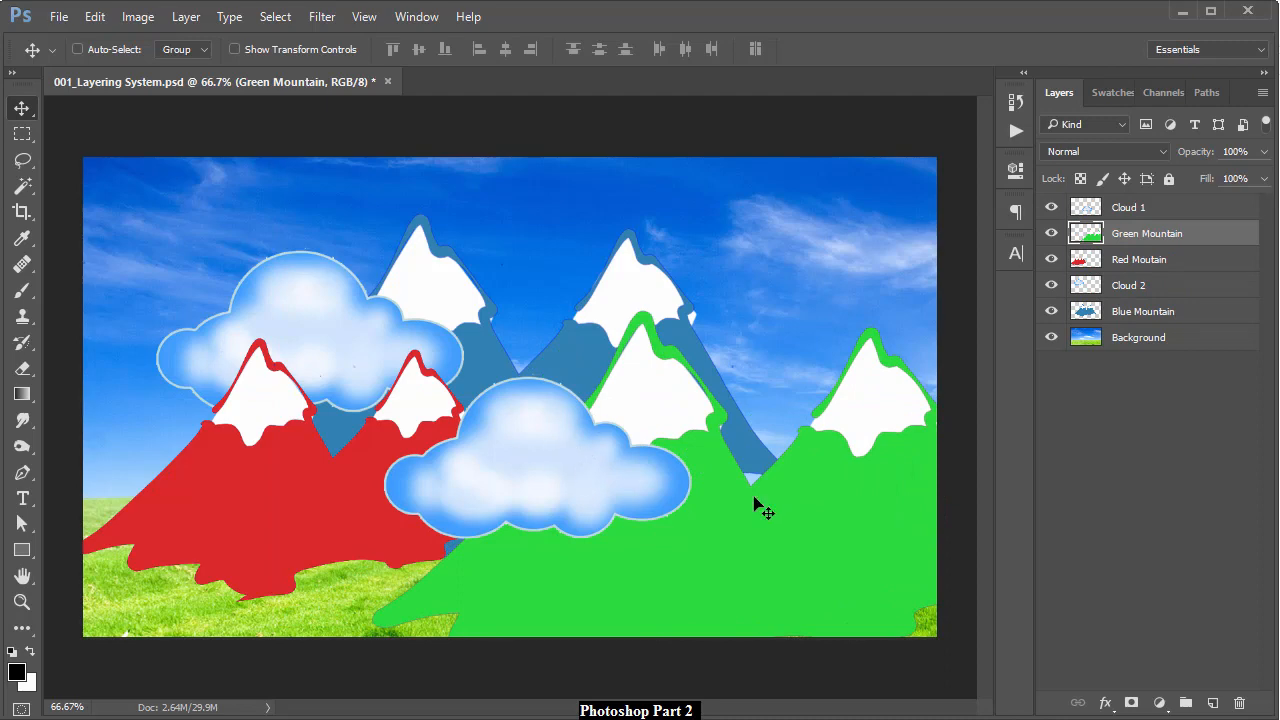
{"action": "left_click_drag", "start_coordinate": [1172, 243], "coordinate": [1128, 205]}
{"action": "left_click_drag", "start_coordinate": [646, 520], "coordinate": [705, 498]}
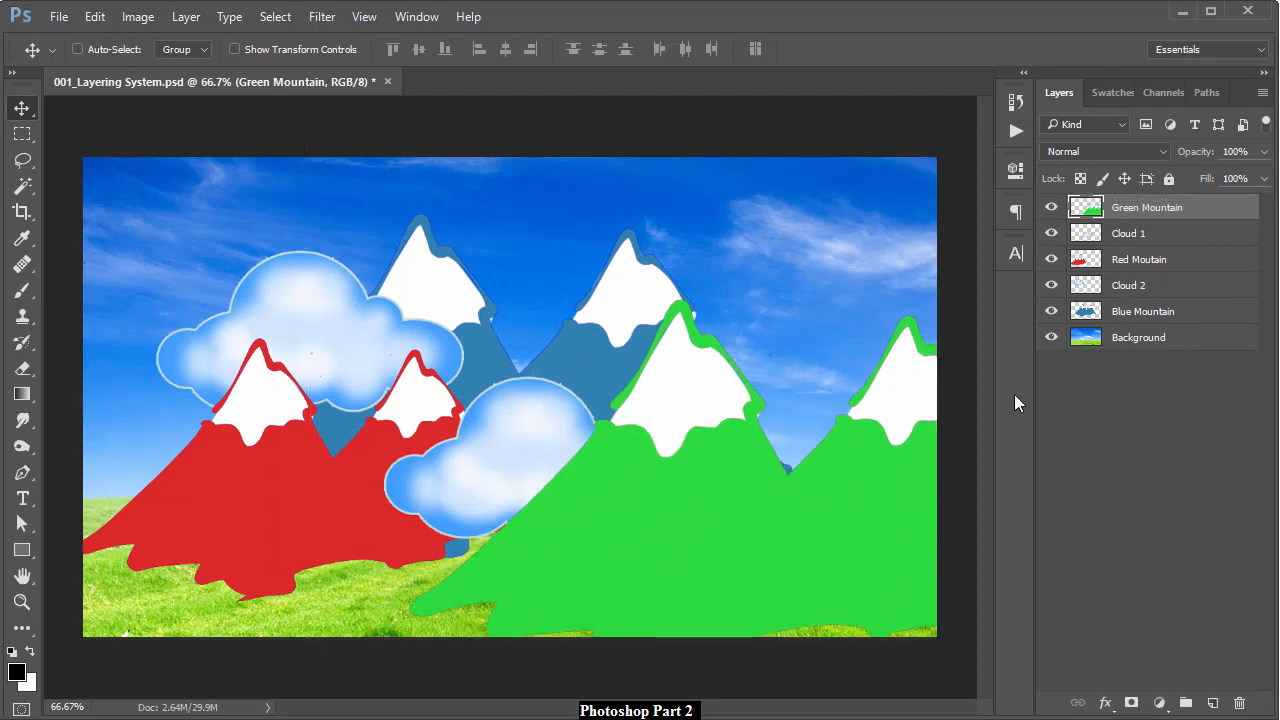
{"action": "left_click", "coordinate": [1138, 314]}
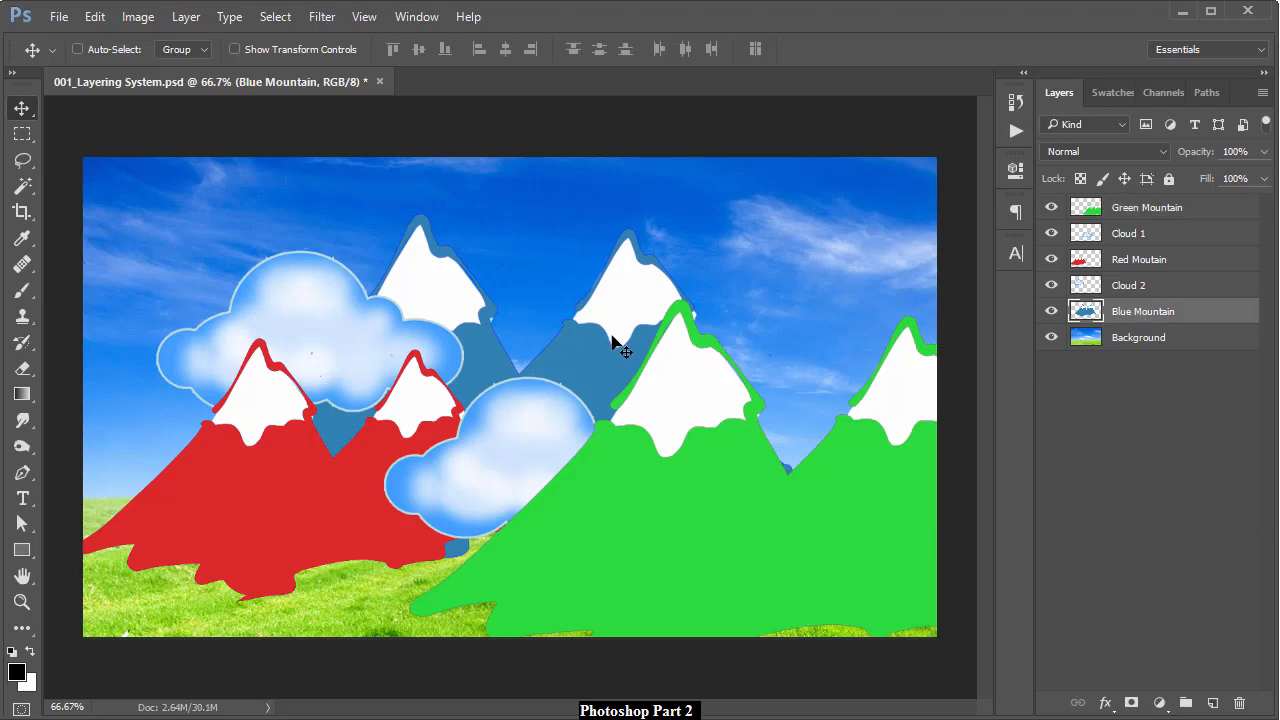
Lower the blue mountains, return their layer above Background, then move Background to the top
{"action": "left_click_drag", "start_coordinate": [1145, 316], "coordinate": [1134, 205]}
{"action": "left_click_drag", "start_coordinate": [588, 433], "coordinate": [613, 480]}
{"action": "left_click_drag", "start_coordinate": [1150, 207], "coordinate": [1148, 318]}
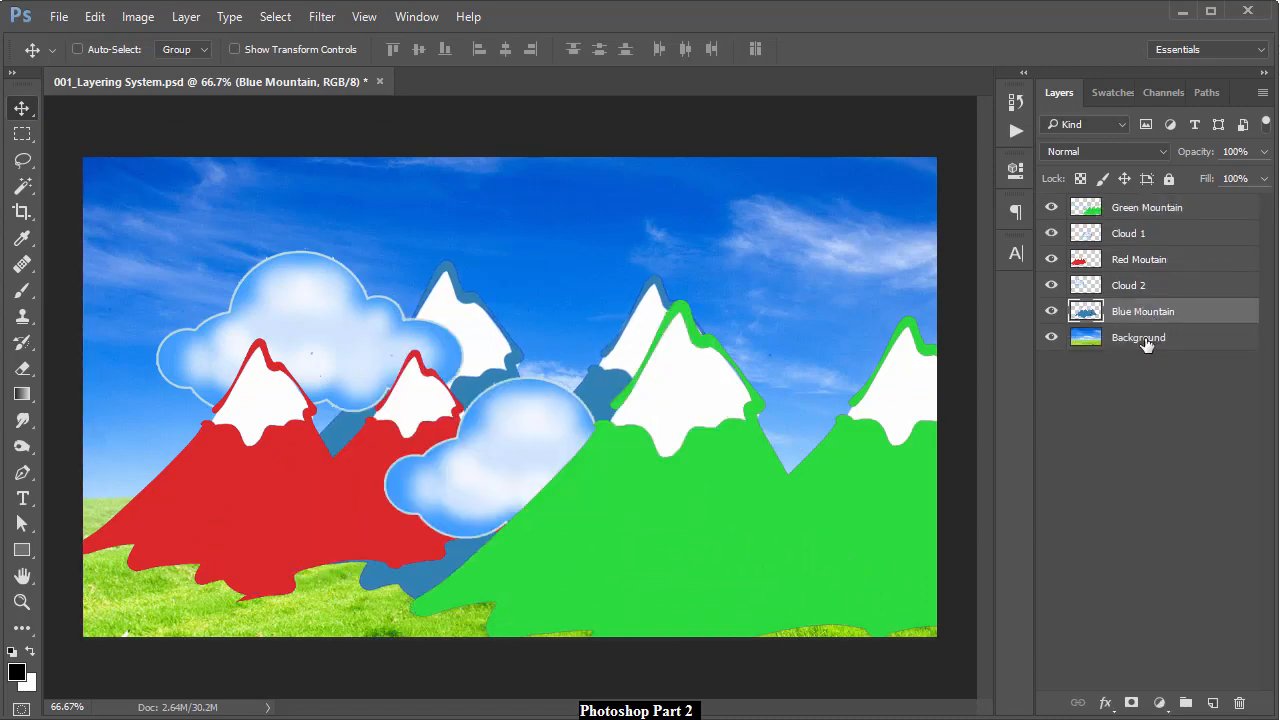
{"action": "left_click", "coordinate": [1146, 341]}
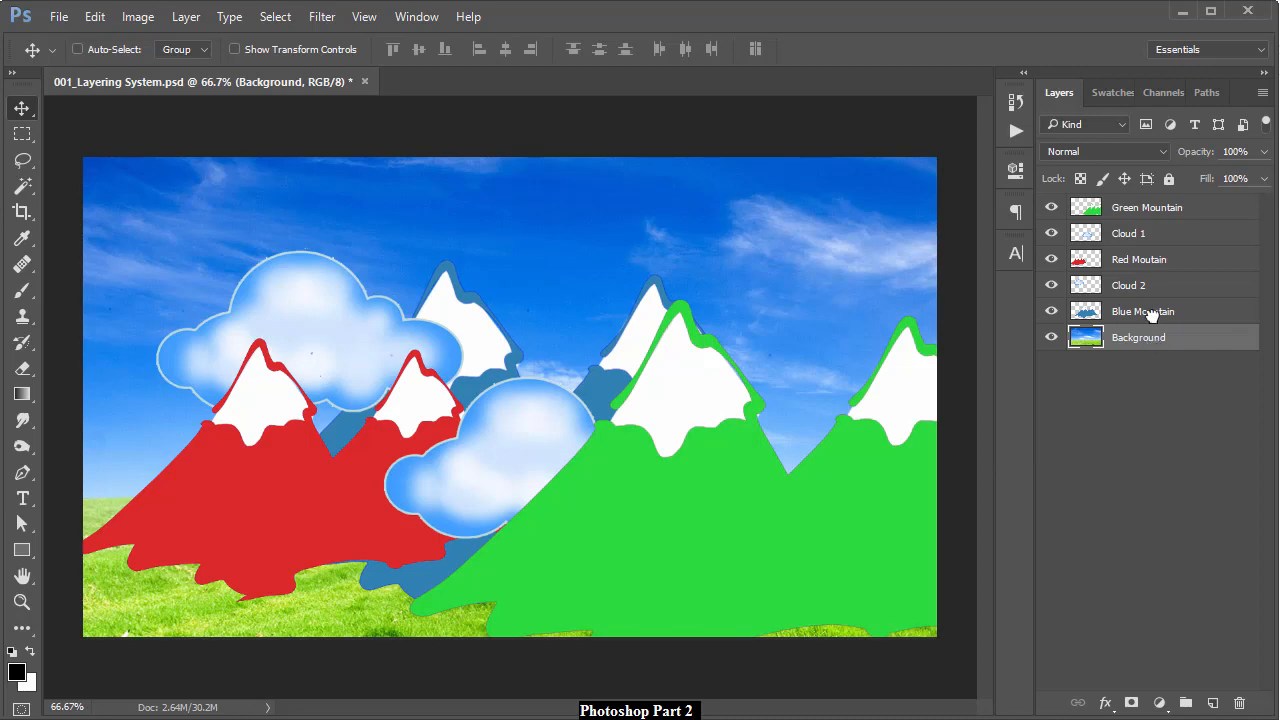
{"action": "left_click_drag", "start_coordinate": [1150, 315], "coordinate": [1167, 200]}
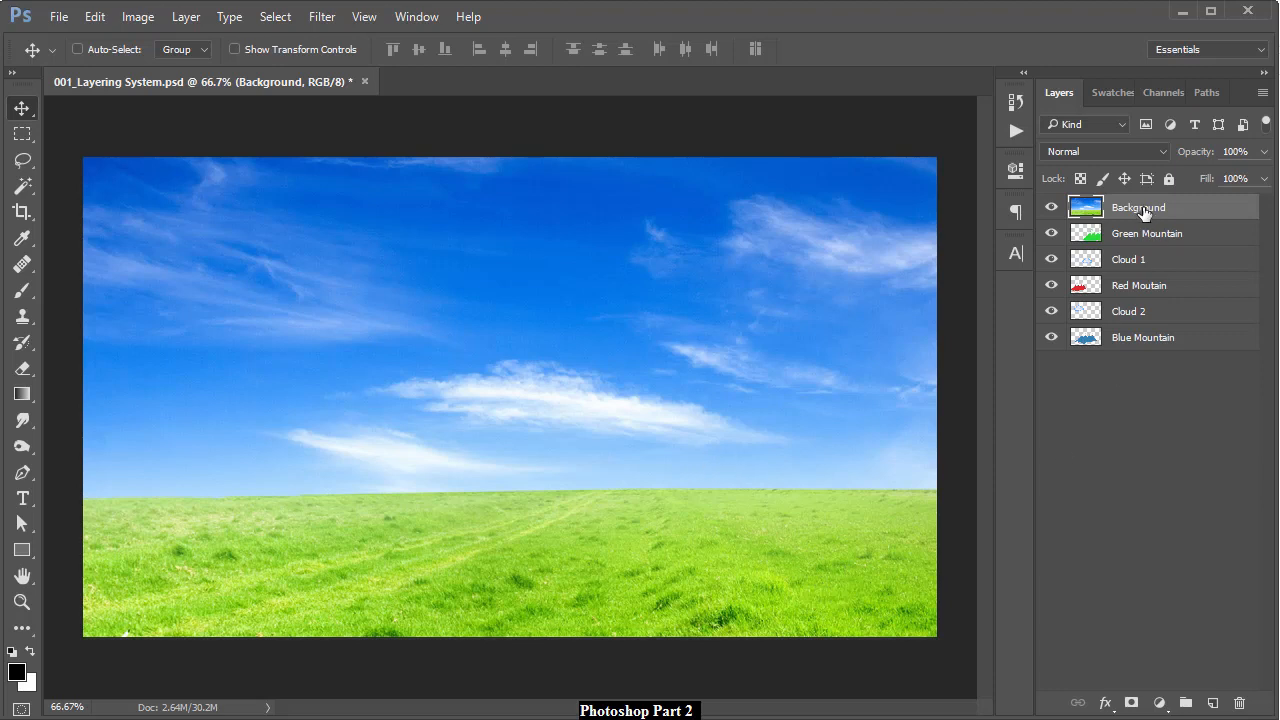
Return Background to the bottom and toggle visibility to view Blue Mountain over it
{"action": "left_click_drag", "start_coordinate": [1144, 211], "coordinate": [1155, 396]}
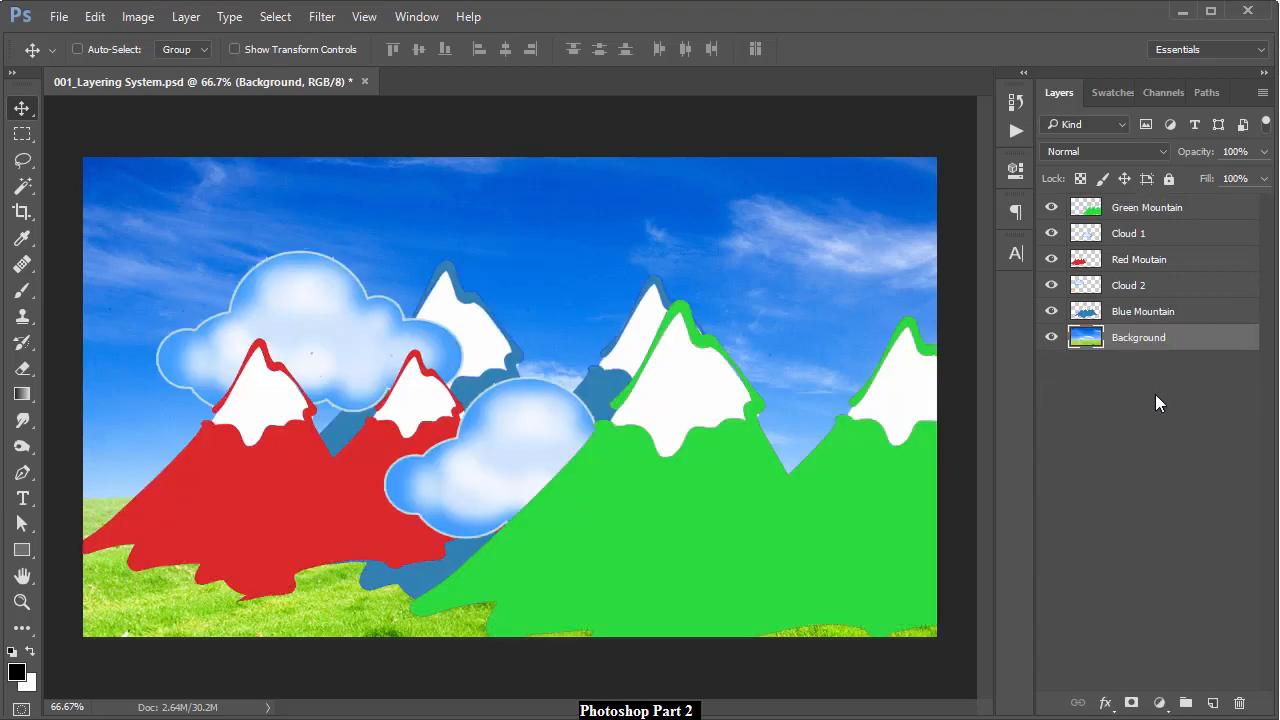
{"action": "left_click", "coordinate": [1133, 316]}
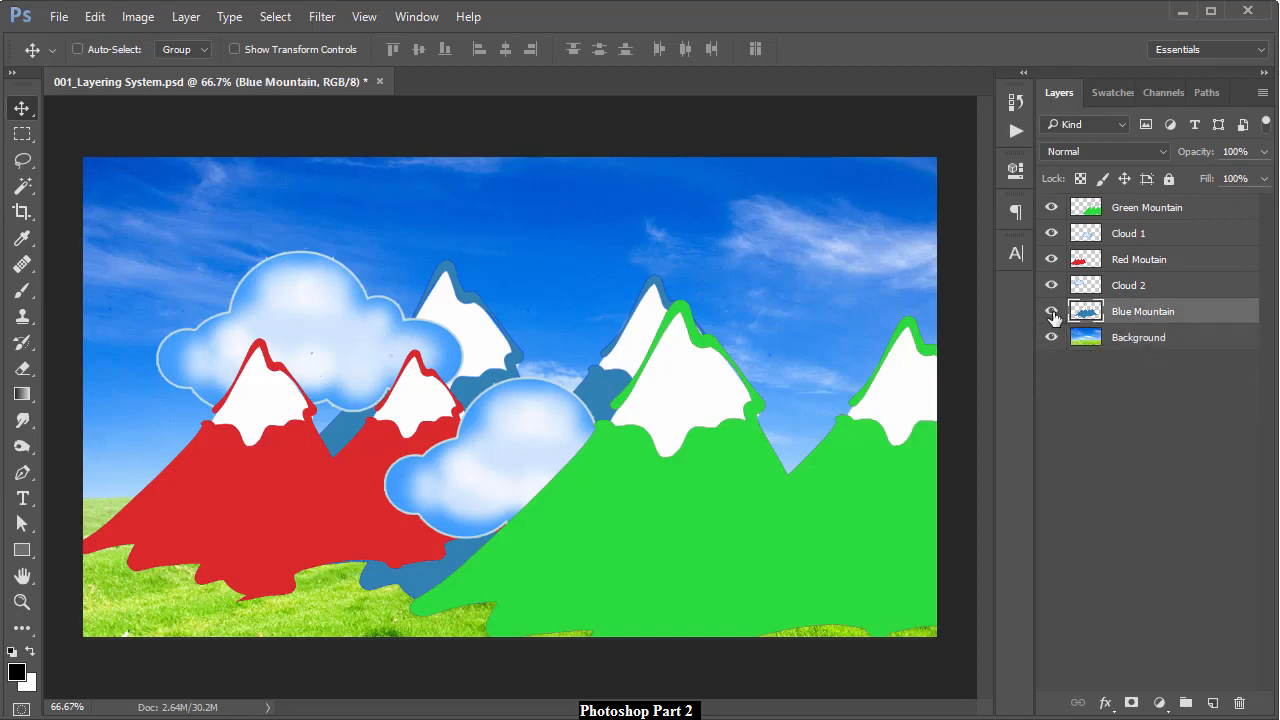
{"action": "left_click", "coordinate": [1051, 338]}
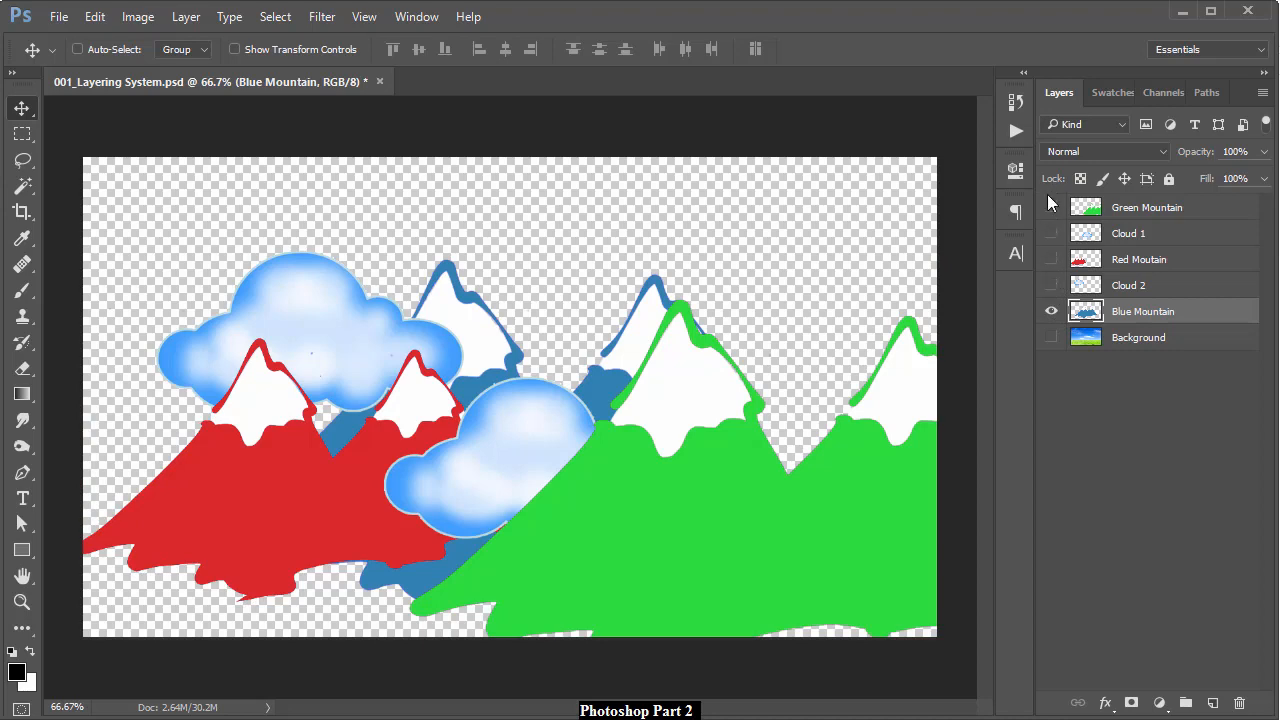
{"action": "left_click", "coordinate": [1051, 311], "text": "alt"}
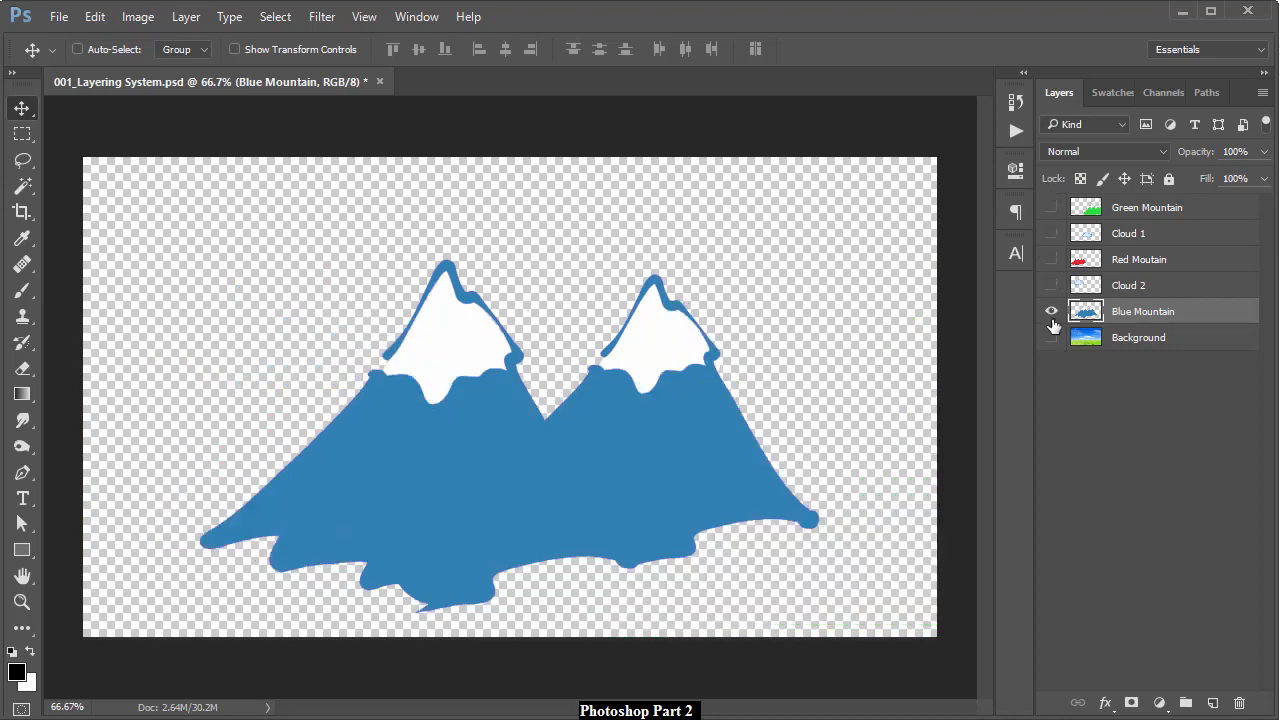
{"action": "left_click", "coordinate": [1052, 318]}
{"action": "left_click", "coordinate": [1052, 318]}
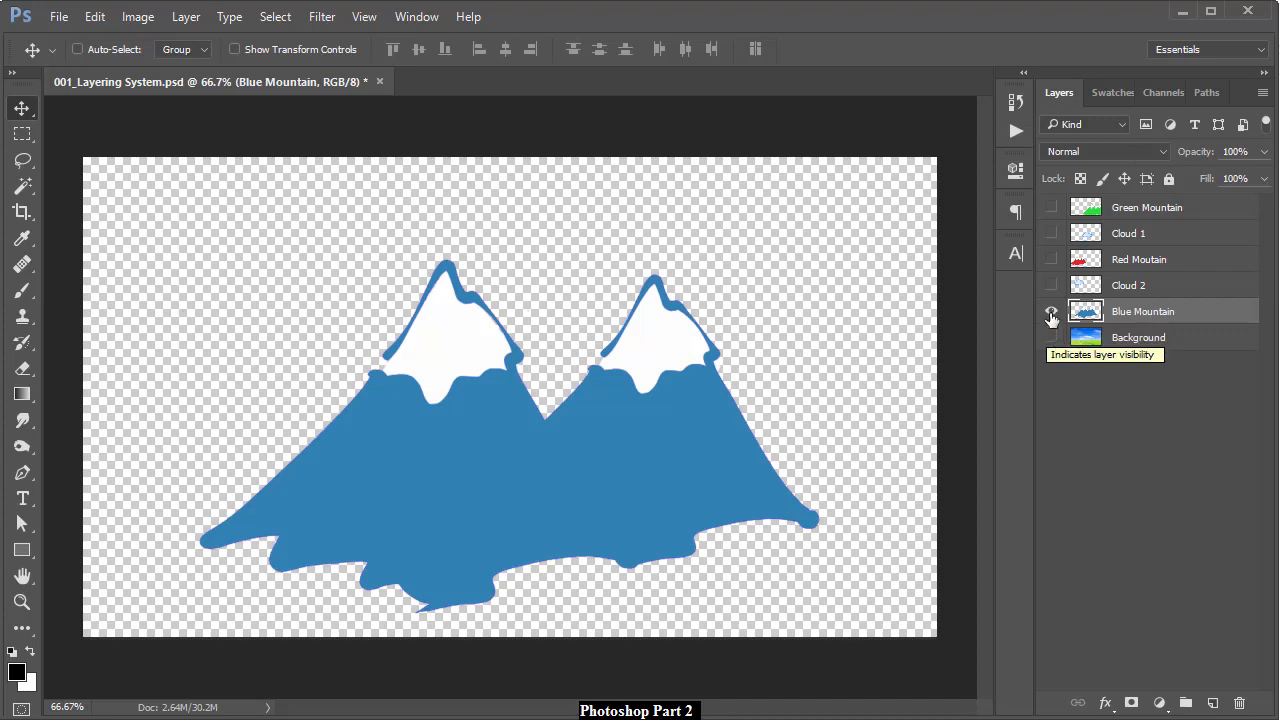
{"action": "left_click", "coordinate": [1052, 316]}
{"action": "left_click", "coordinate": [1051, 338]}
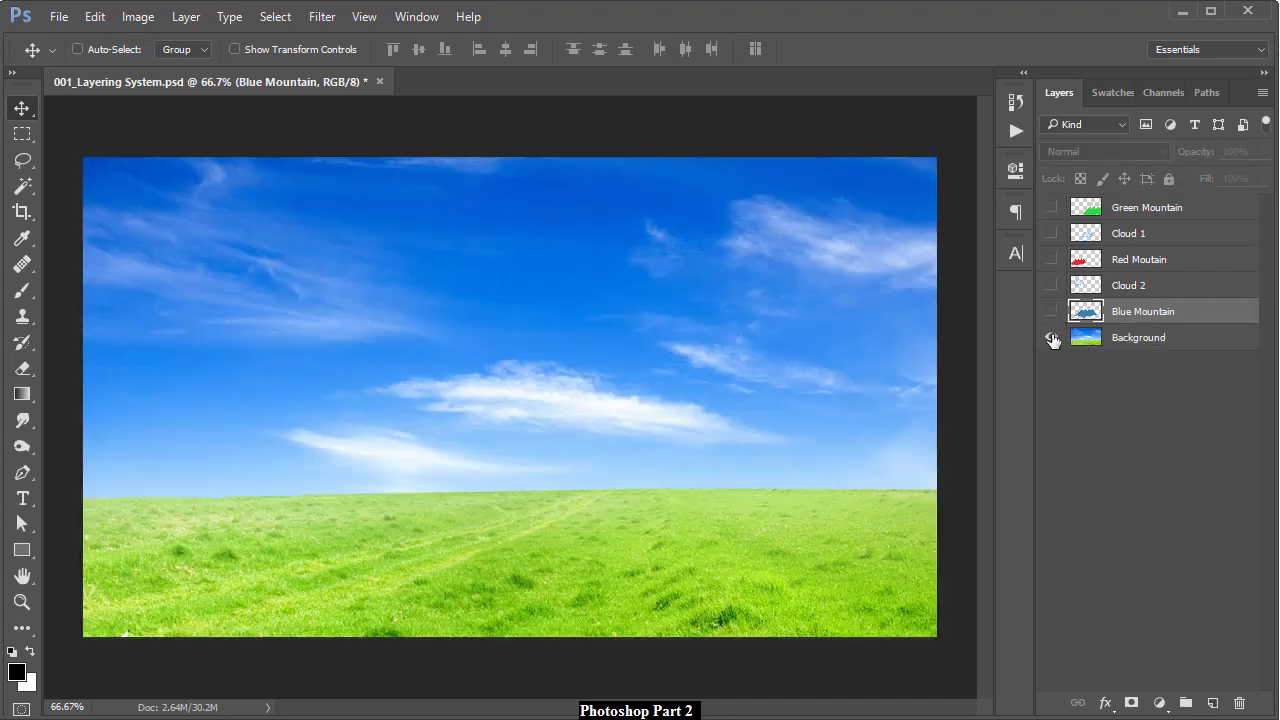
{"action": "left_click", "coordinate": [1051, 338]}
{"action": "left_click", "coordinate": [1050, 336]}
{"action": "left_click", "coordinate": [1051, 312]}
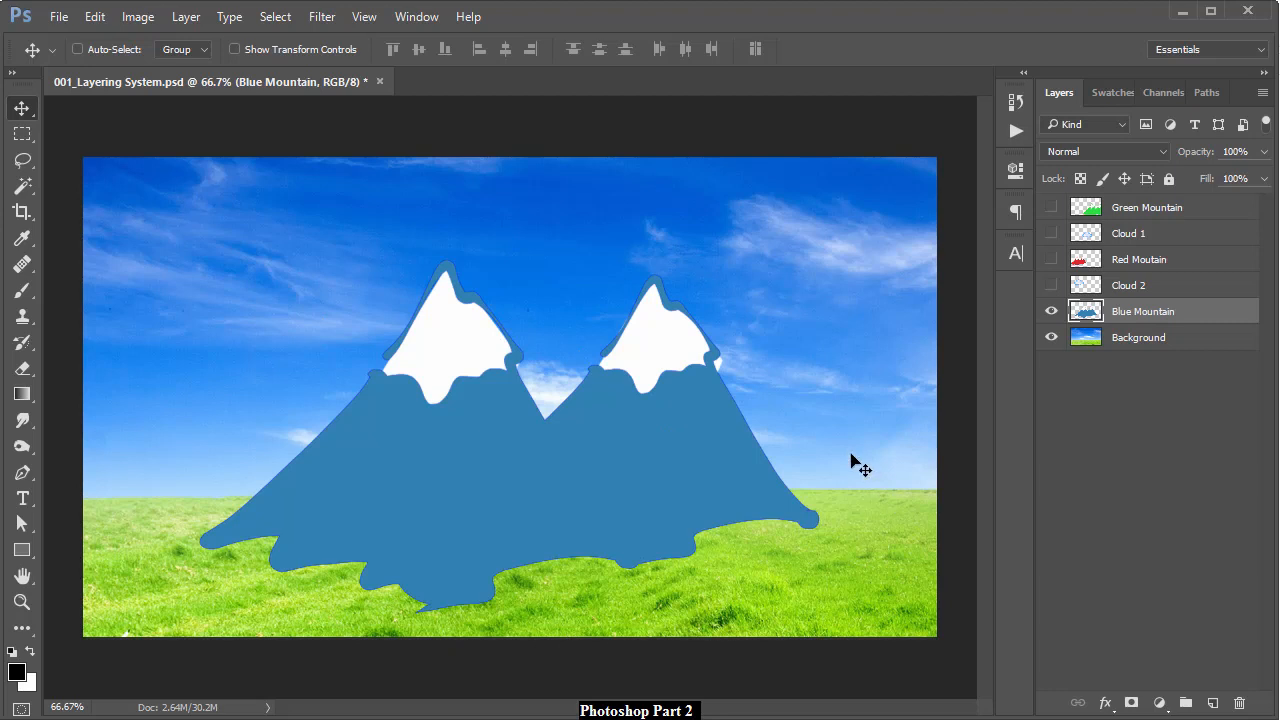
Nudge the blue mountain a few pixels right, then hide it and select Background
{"action": "mouse_move", "coordinate": [626, 417]}
{"action": "left_mouse_down"}
{"action": "mouse_move", "coordinate": [649, 423]}
{"action": "mouse_move", "coordinate": [631, 416]}
{"action": "left_mouse_up"}
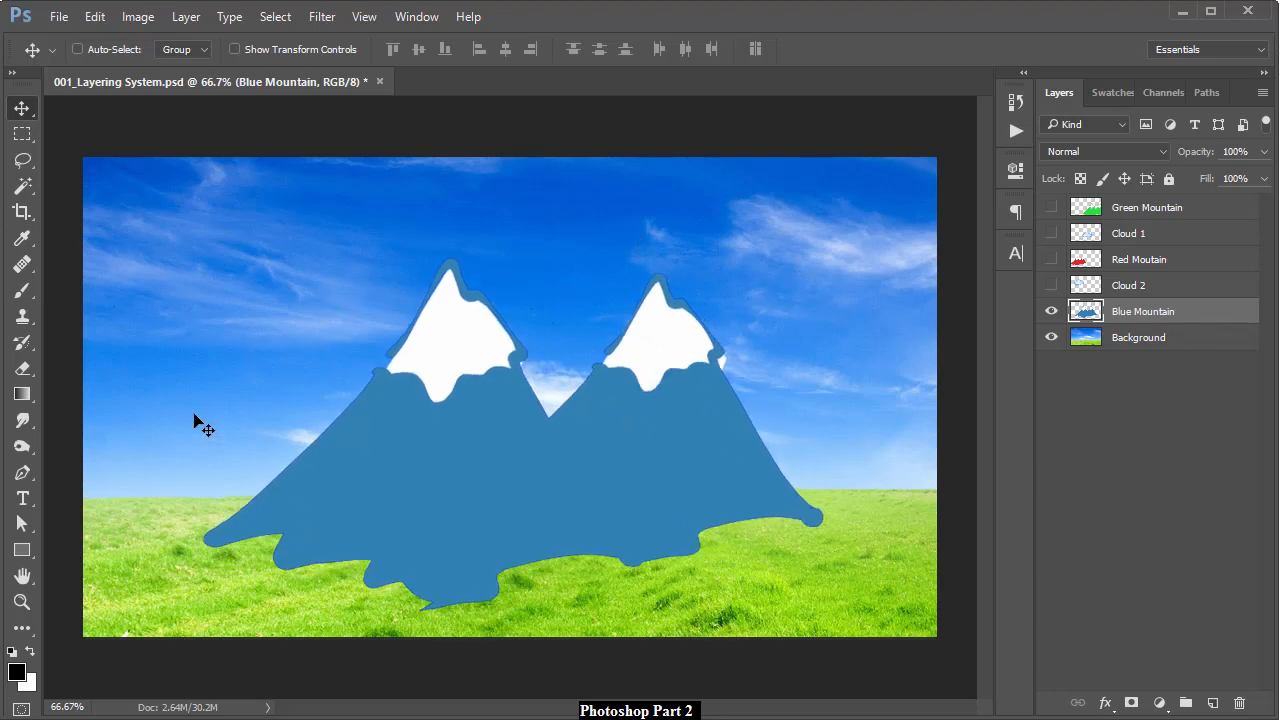
{"action": "left_click", "coordinate": [1050, 312]}
{"action": "left_click", "coordinate": [1117, 340]}
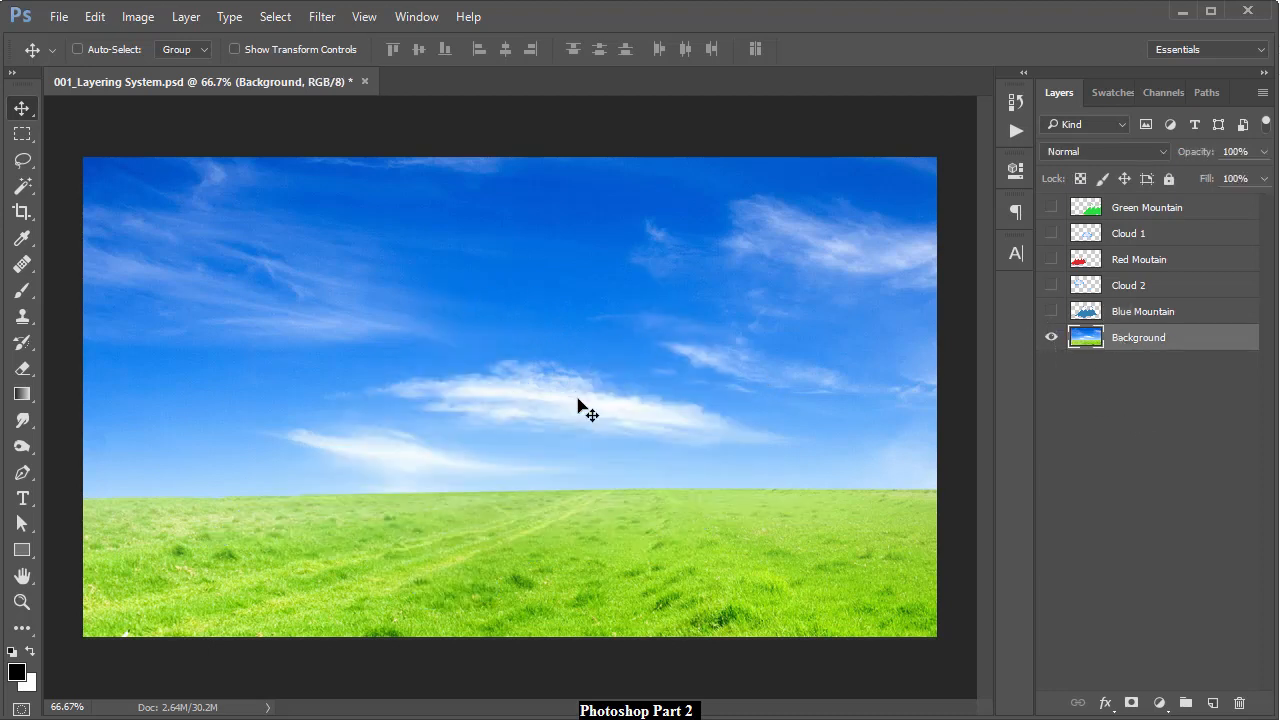
Shift the background right and down, then erase a soft hole in the sky above the centre cloud
{"action": "left_click_drag", "start_coordinate": [558, 334], "coordinate": [603, 343]}
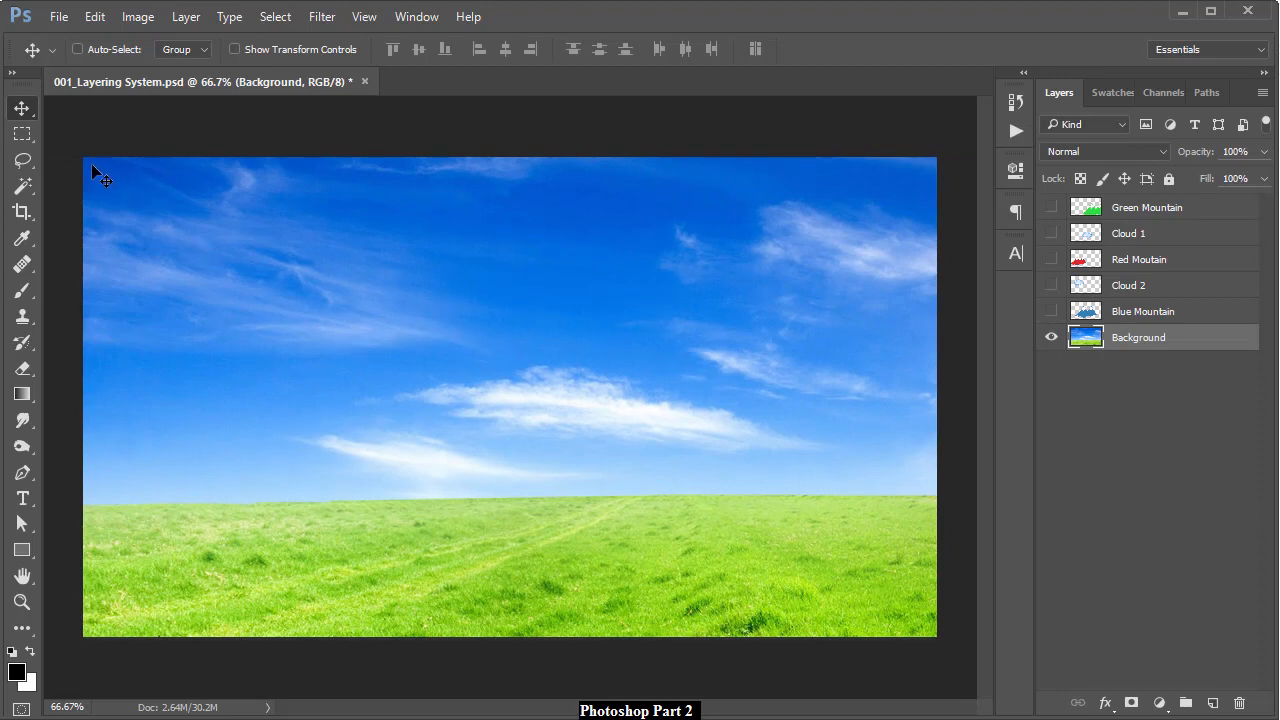
{"action": "key", "text": "e"}
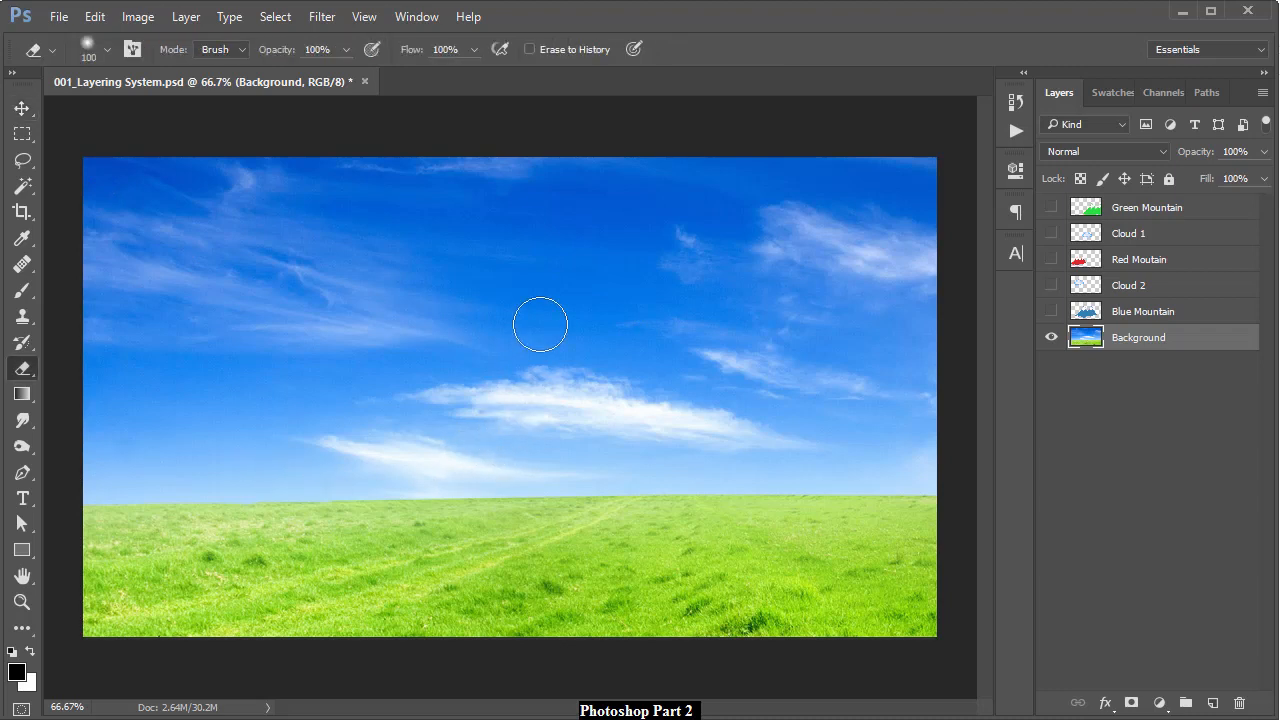
{"action": "mouse_move", "coordinate": [540, 323]}
{"action": "left_mouse_down"}
{"action": "mouse_move", "coordinate": [498, 354]}
{"action": "mouse_move", "coordinate": [536, 374]}
{"action": "mouse_move", "coordinate": [512, 312]}
{"action": "mouse_move", "coordinate": [483, 356]}
{"action": "mouse_move", "coordinate": [547, 416]}
{"action": "mouse_move", "coordinate": [528, 370]}
{"action": "left_mouse_up"}
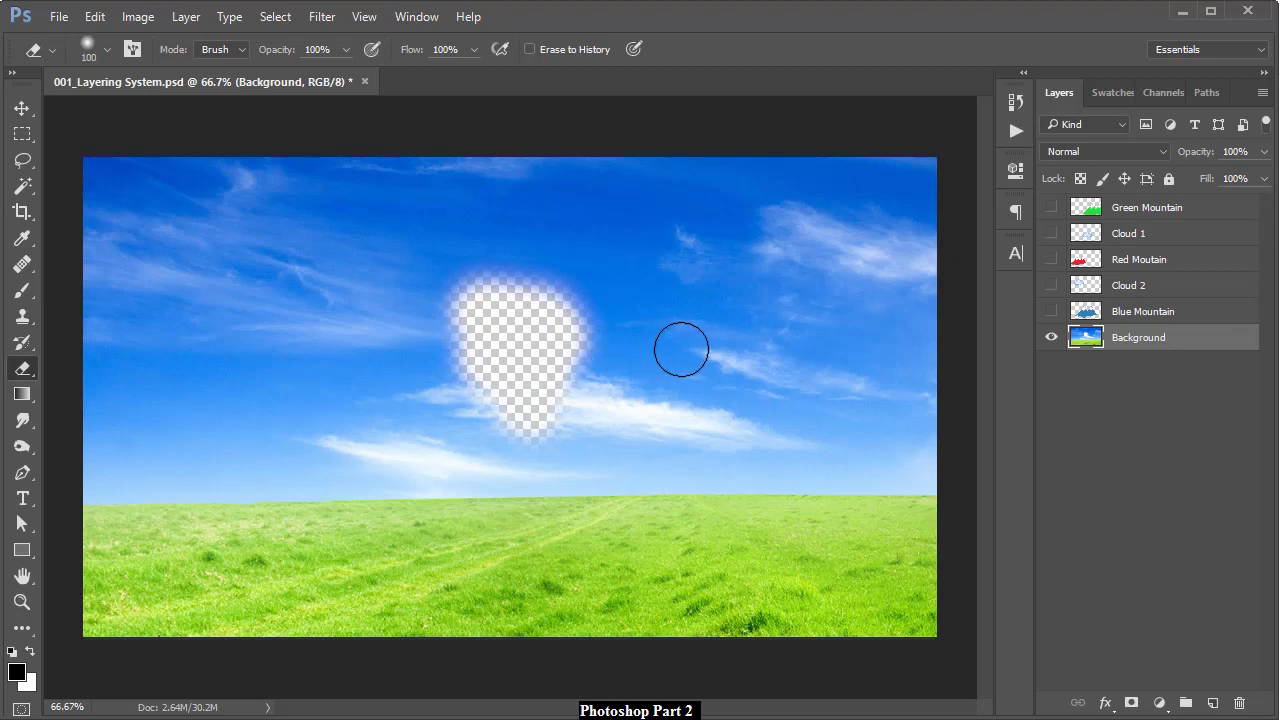
{"action": "key", "text": "v"}
{"action": "left_click_drag", "start_coordinate": [711, 309], "coordinate": [677, 253]}
{"action": "key", "text": "ctrl+z"}
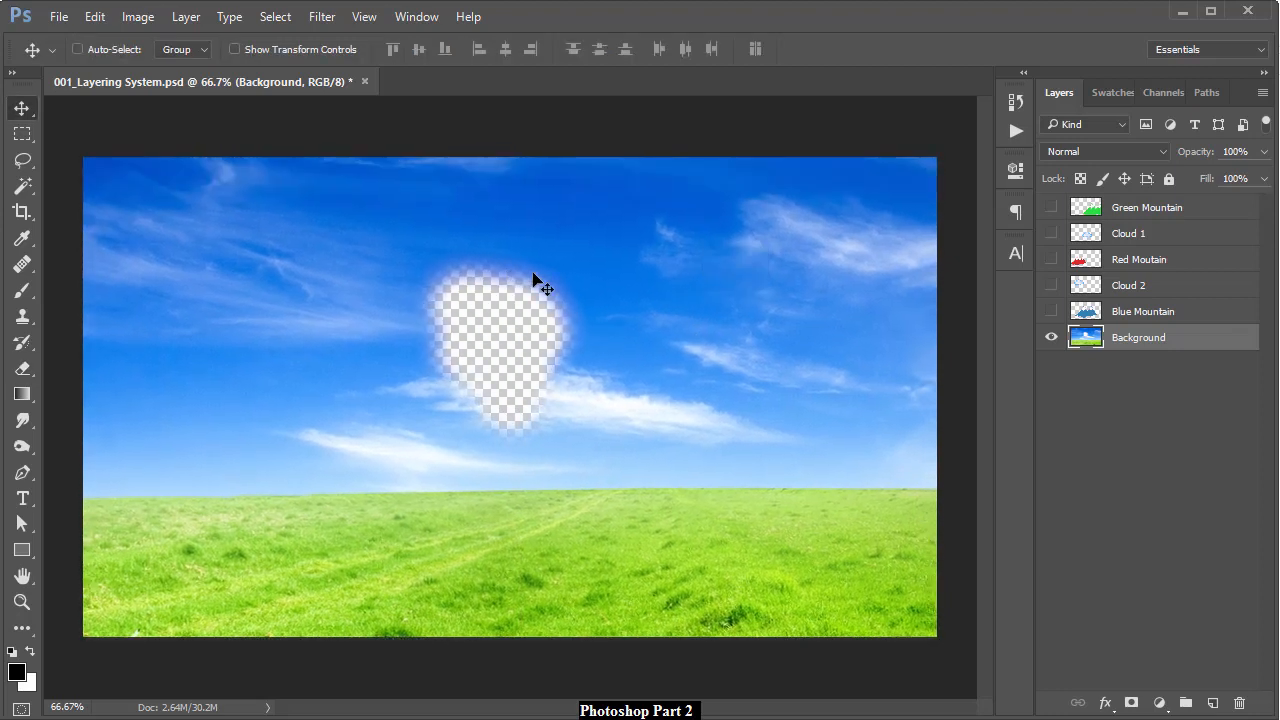
Show Blue Mountain, undo a trial Background move, and turn on both clouds and Red Moutain
{"action": "left_click", "coordinate": [1050, 313]}
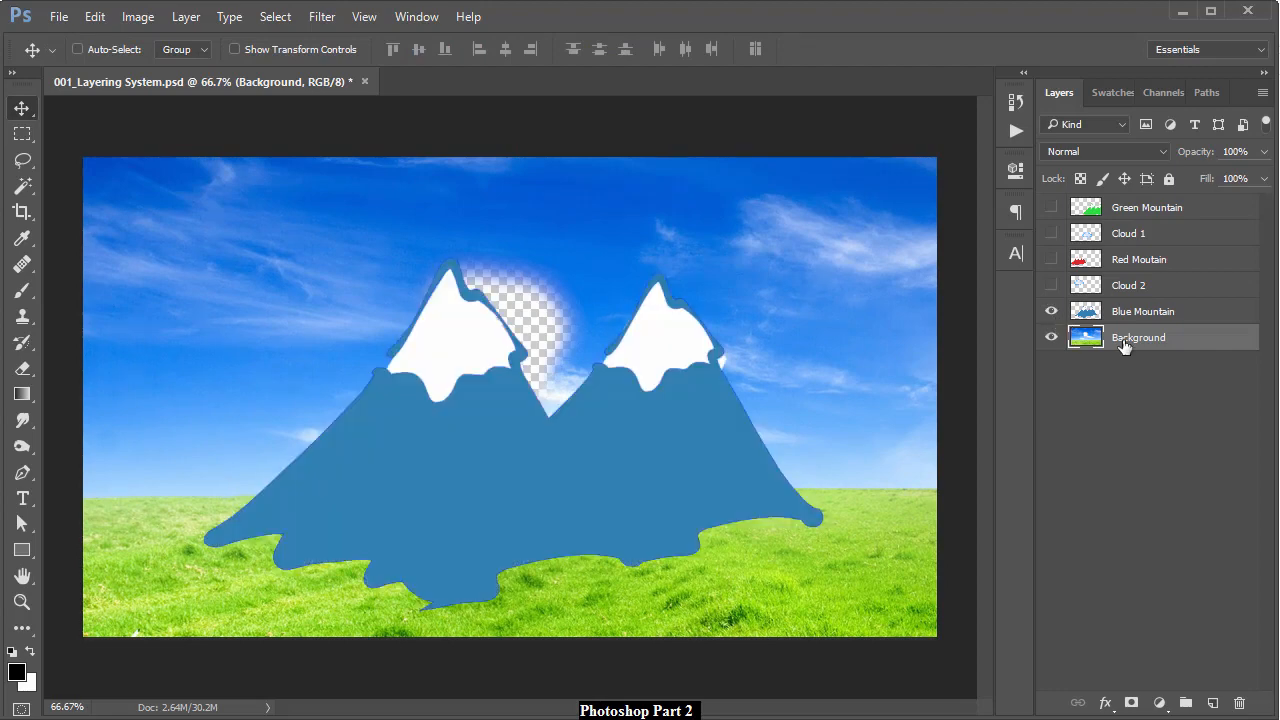
{"action": "left_click_drag", "start_coordinate": [1126, 346], "coordinate": [1104, 327]}
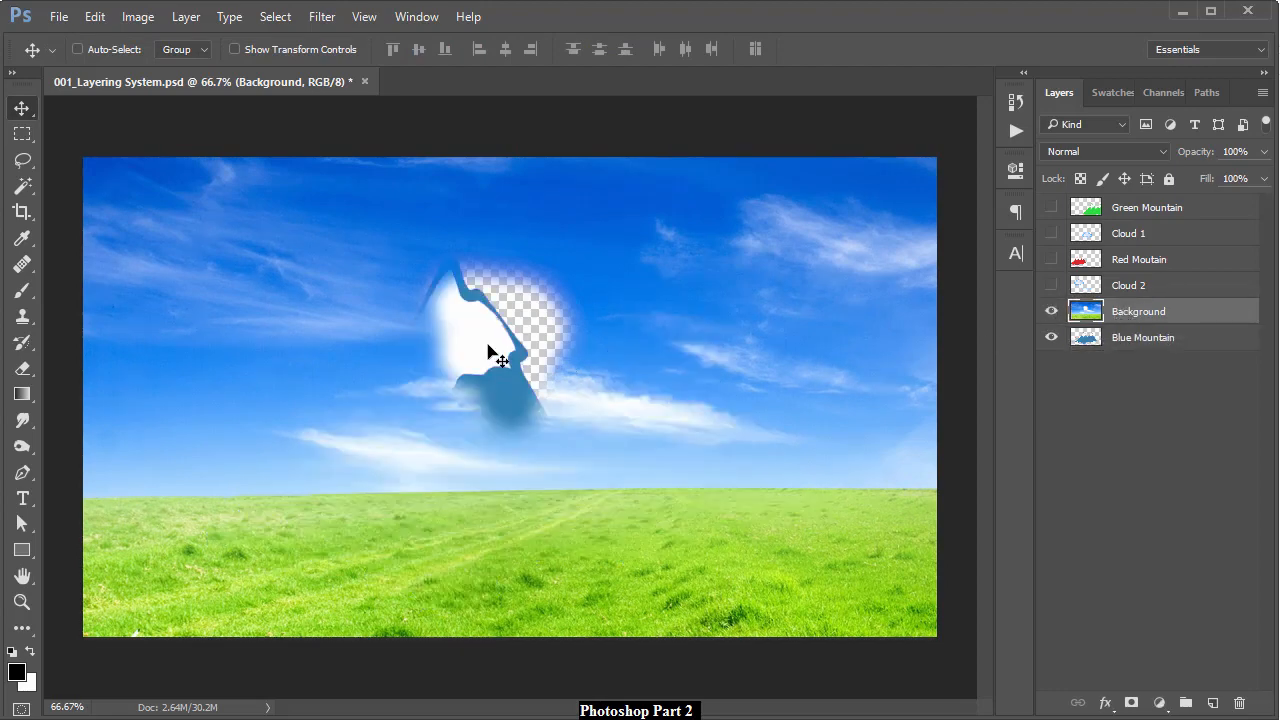
{"action": "left_click_drag", "start_coordinate": [491, 349], "coordinate": [512, 403]}
{"action": "key", "text": "ctrl"}
{"action": "key", "text": "ctrl+alt+z"}
{"action": "key", "text": "ctrl+alt+z"}
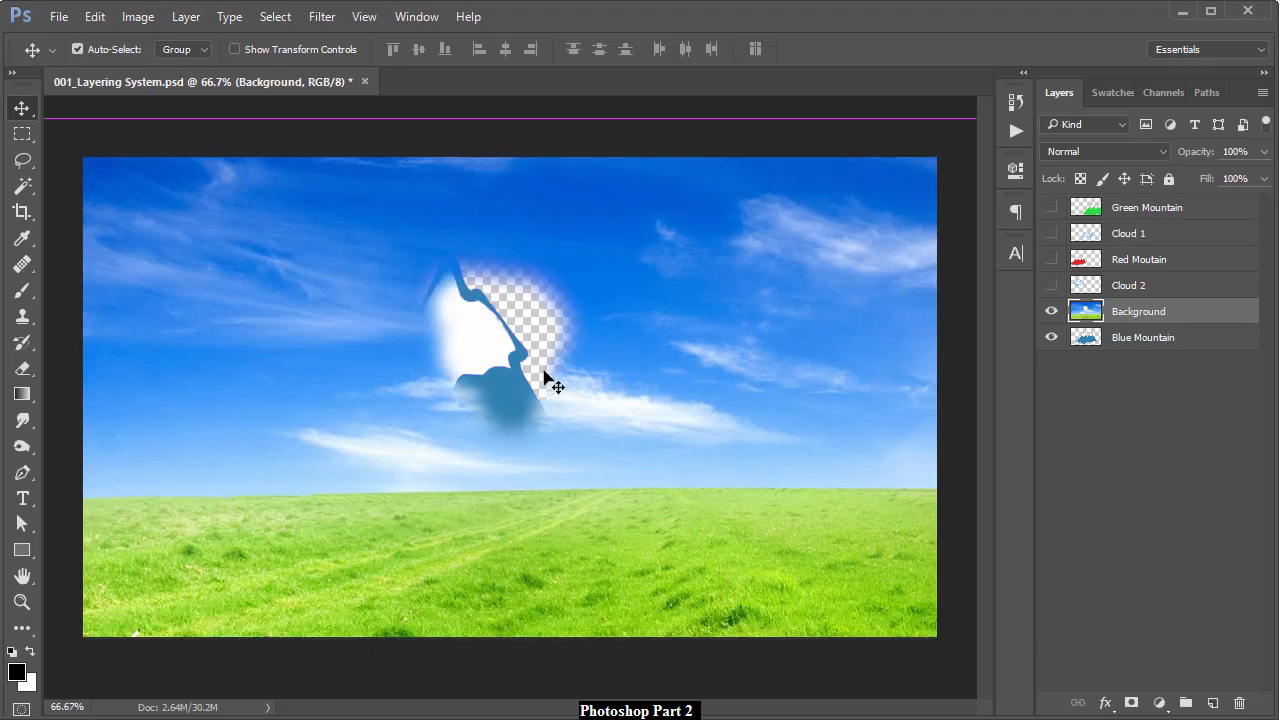
{"action": "key", "text": "ctrl+alt+z"}
{"action": "key", "text": "ctrl+alt+z"}
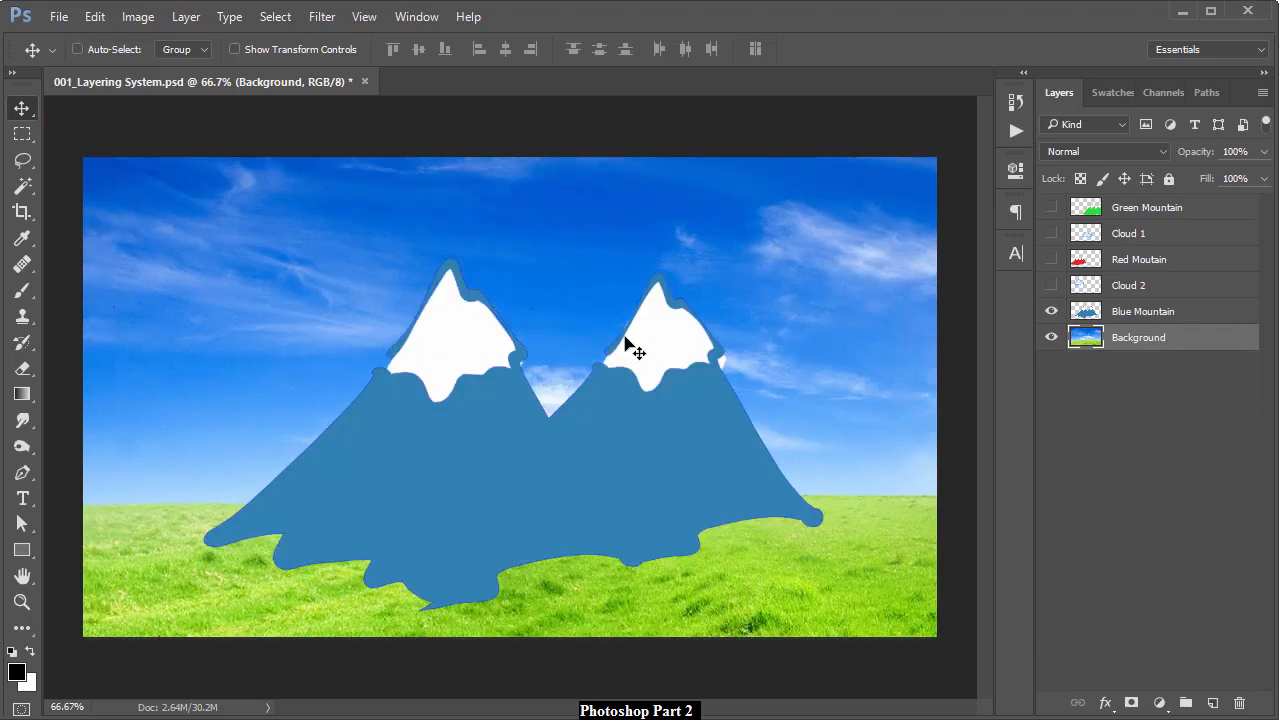
{"action": "left_click_drag", "start_coordinate": [1051, 292], "coordinate": [1051, 207]}
Nudge the green mountains right and raise both clouds side by side into the upper sky
{"action": "left_click", "coordinate": [1151, 219]}
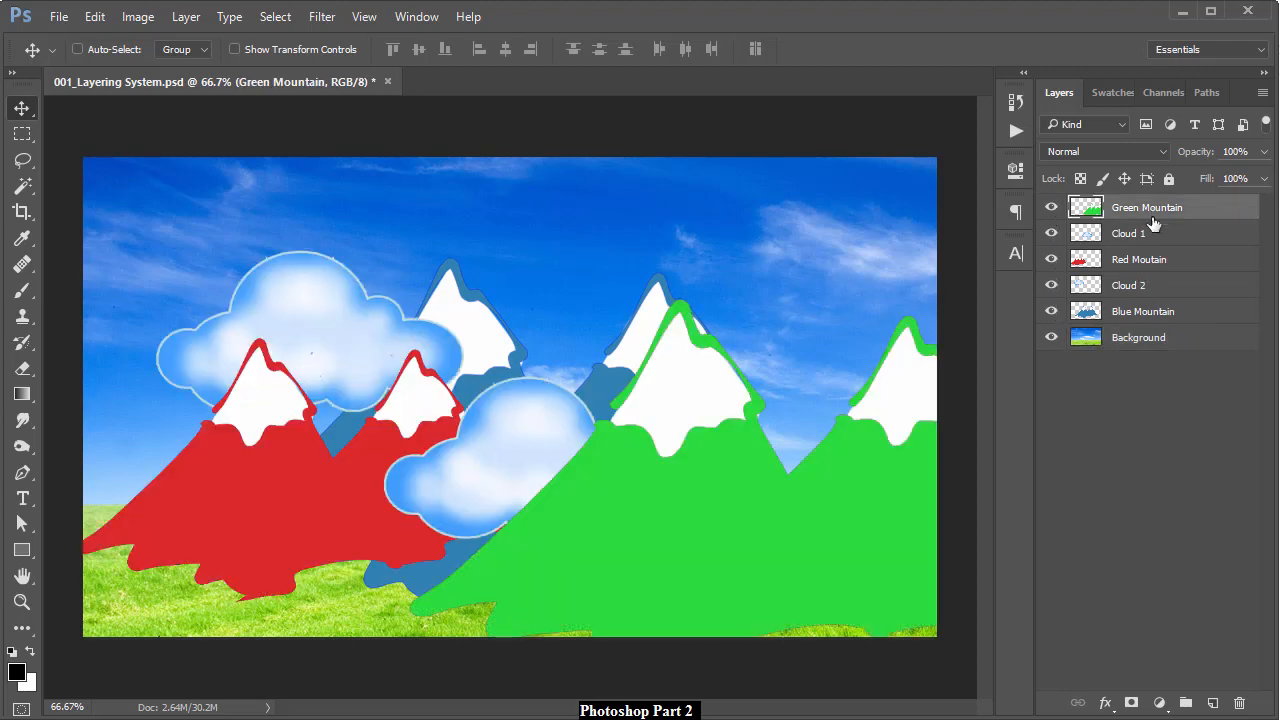
{"action": "left_click_drag", "start_coordinate": [714, 498], "coordinate": [762, 474]}
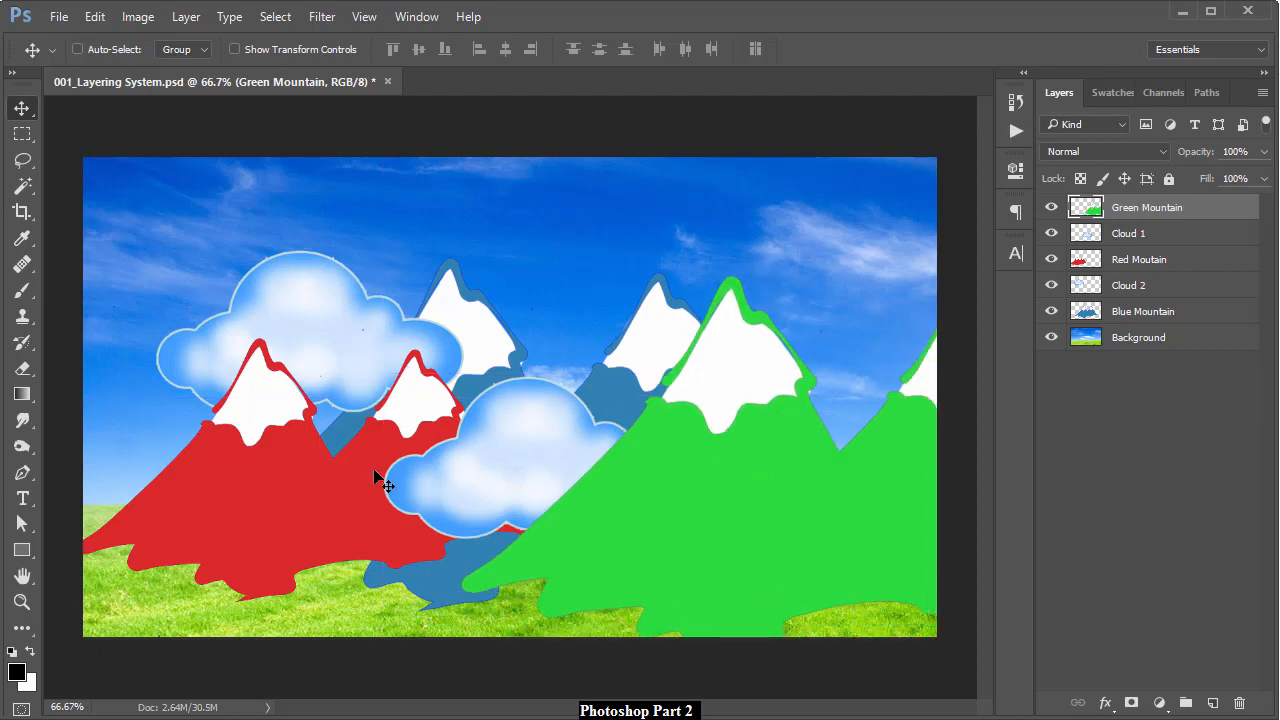
{"action": "left_click", "coordinate": [520, 471], "text": "ctrl"}
{"action": "left_click_drag", "start_coordinate": [540, 455], "coordinate": [596, 272]}
{"action": "left_click_drag", "start_coordinate": [340, 328], "coordinate": [352, 292]}
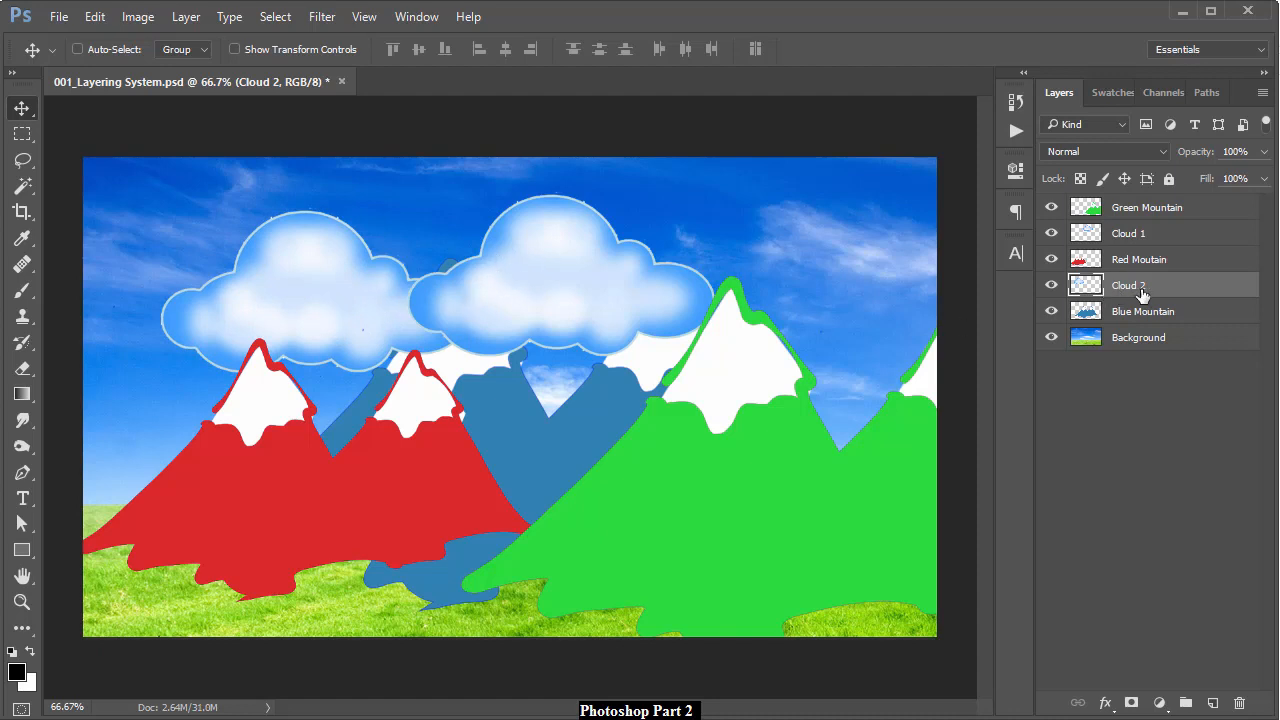
Stack Cloud 2 above Cloud 1 to overlap them, and tuck the red mountains left behind Blue Mountain
{"action": "left_click_drag", "start_coordinate": [1136, 270], "coordinate": [1130, 222]}
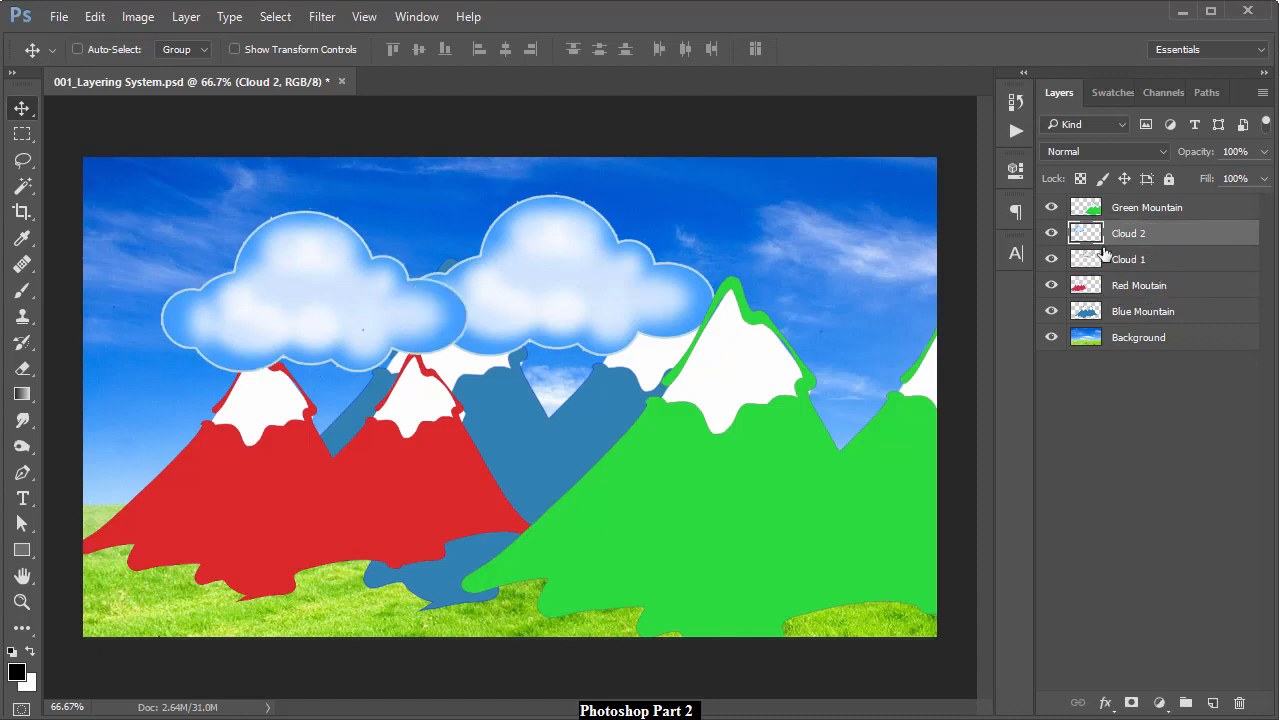
{"action": "left_click_drag", "start_coordinate": [452, 310], "coordinate": [501, 307]}
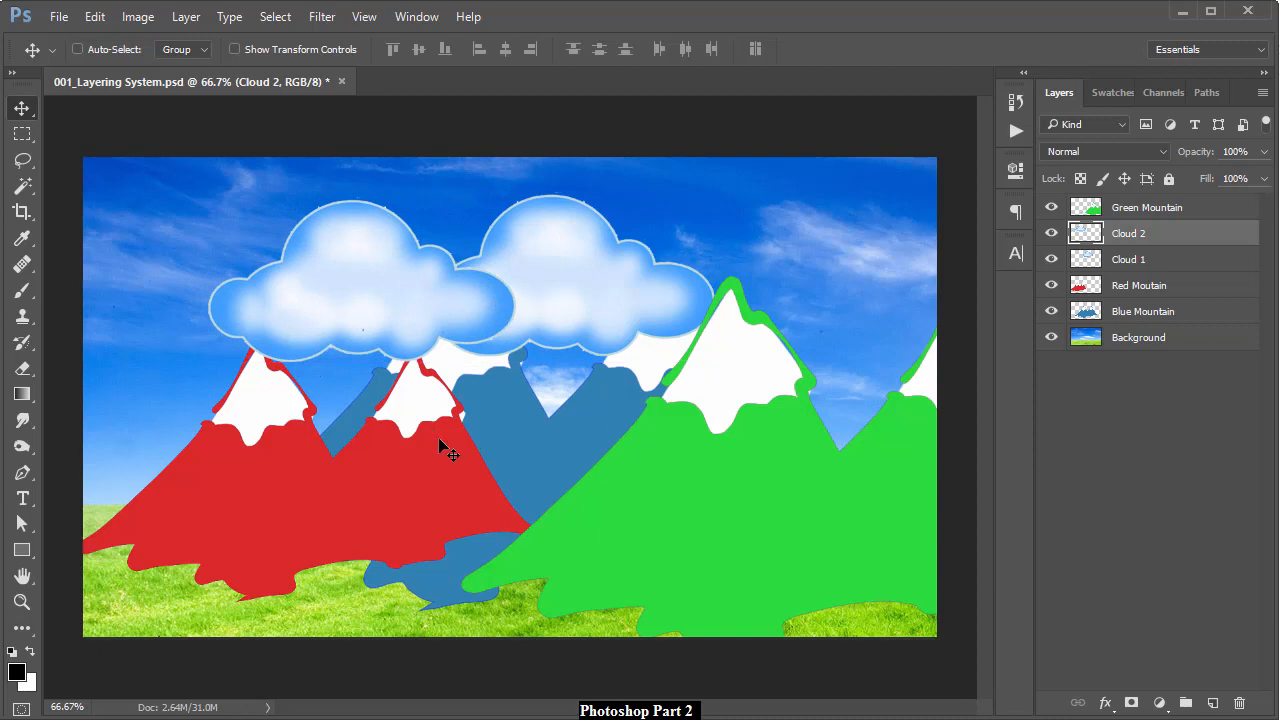
{"action": "left_click", "coordinate": [448, 482], "text": "ctrl"}
{"action": "left_click_drag", "start_coordinate": [448, 482], "coordinate": [413, 475]}
{"action": "left_click_drag", "start_coordinate": [1138, 295], "coordinate": [1140, 320]}
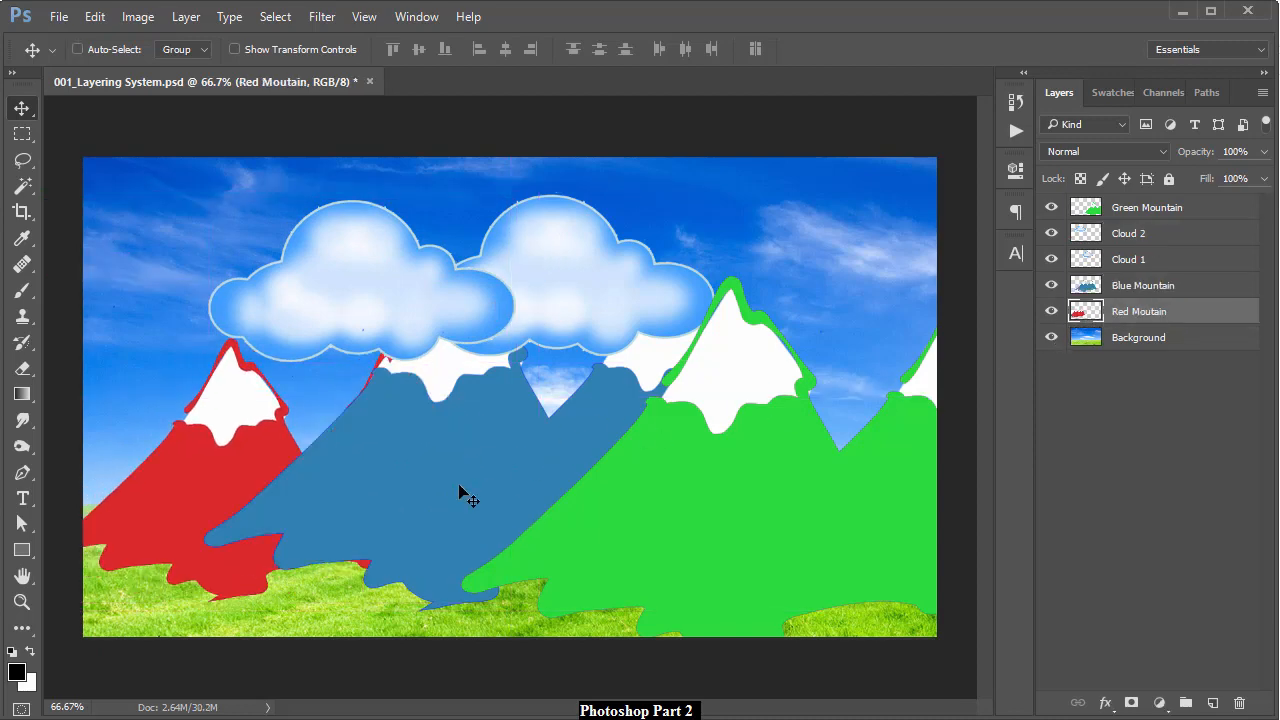
{"action": "left_click_drag", "start_coordinate": [226, 457], "coordinate": [189, 467]}
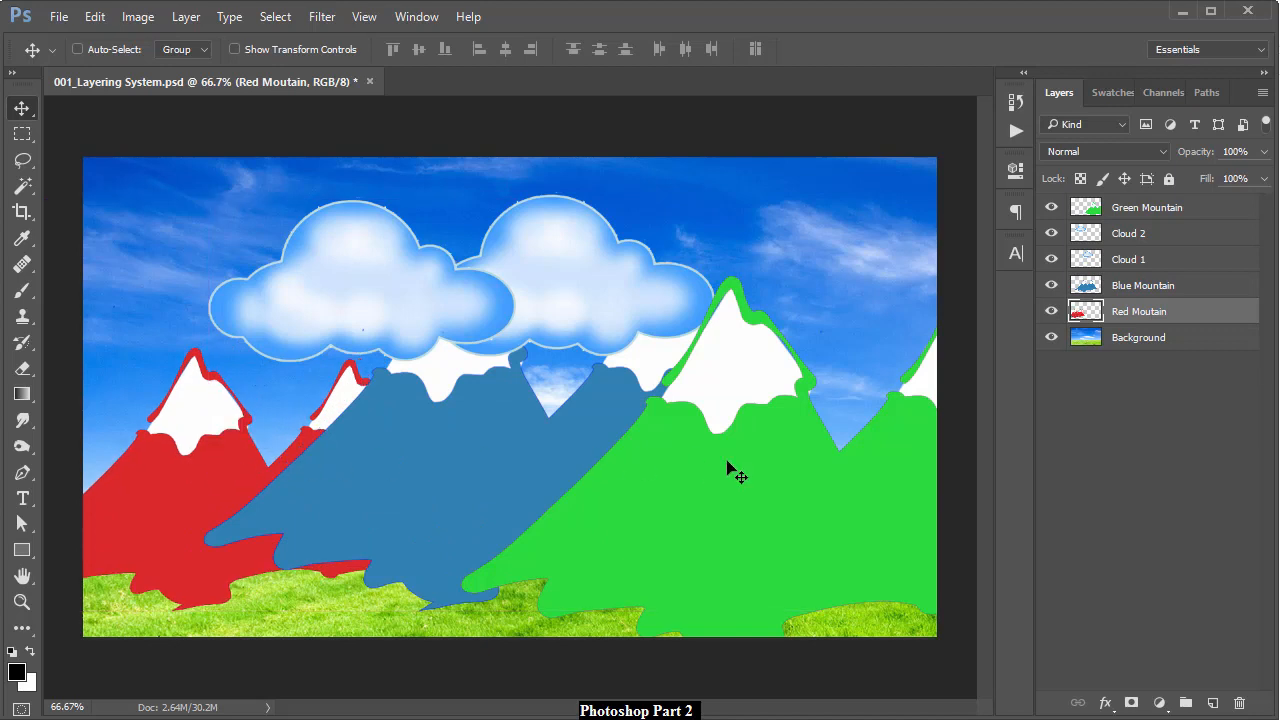
Bring Blue Mountain to the top of the stack and move it lower and left
{"action": "left_click", "coordinate": [484, 434], "text": "ctrl"}
{"action": "left_click_drag", "start_coordinate": [527, 430], "coordinate": [403, 500]}
{"action": "left_click_drag", "start_coordinate": [1143, 286], "coordinate": [1143, 200]}
{"action": "left_click_drag", "start_coordinate": [716, 452], "coordinate": [625, 540]}
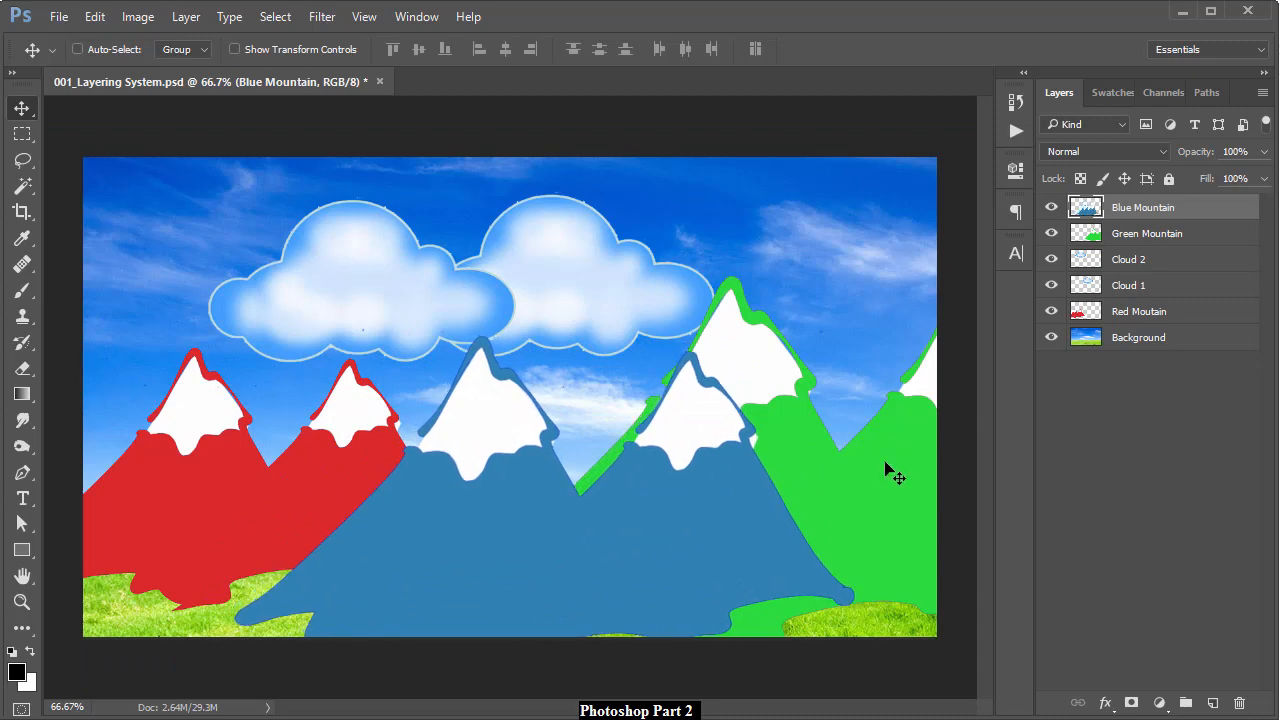
Put Green Mountain below Red Moutain in the layer stack and shift it left and up behind the clouds
{"action": "left_click", "coordinate": [1173, 244]}
{"action": "left_click_drag", "start_coordinate": [871, 466], "coordinate": [620, 430]}
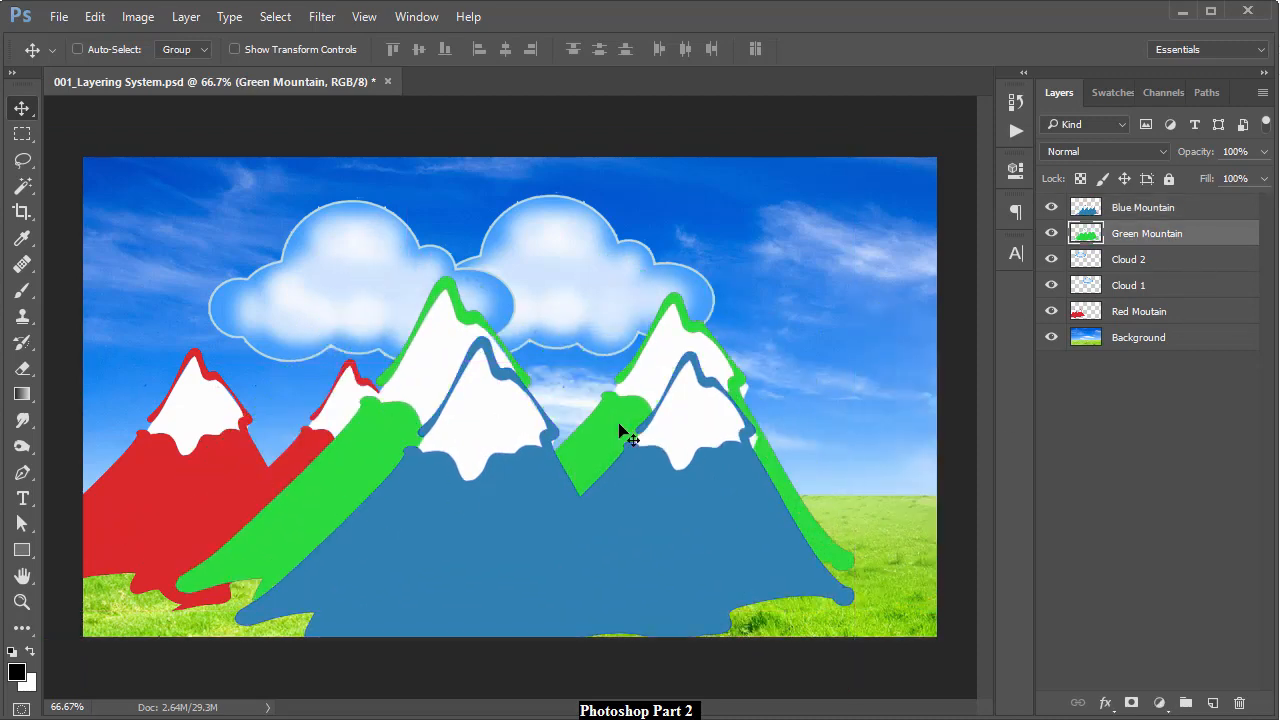
{"action": "left_click_drag", "start_coordinate": [1143, 240], "coordinate": [1140, 308]}
{"action": "left_click_drag", "start_coordinate": [414, 414], "coordinate": [376, 321]}
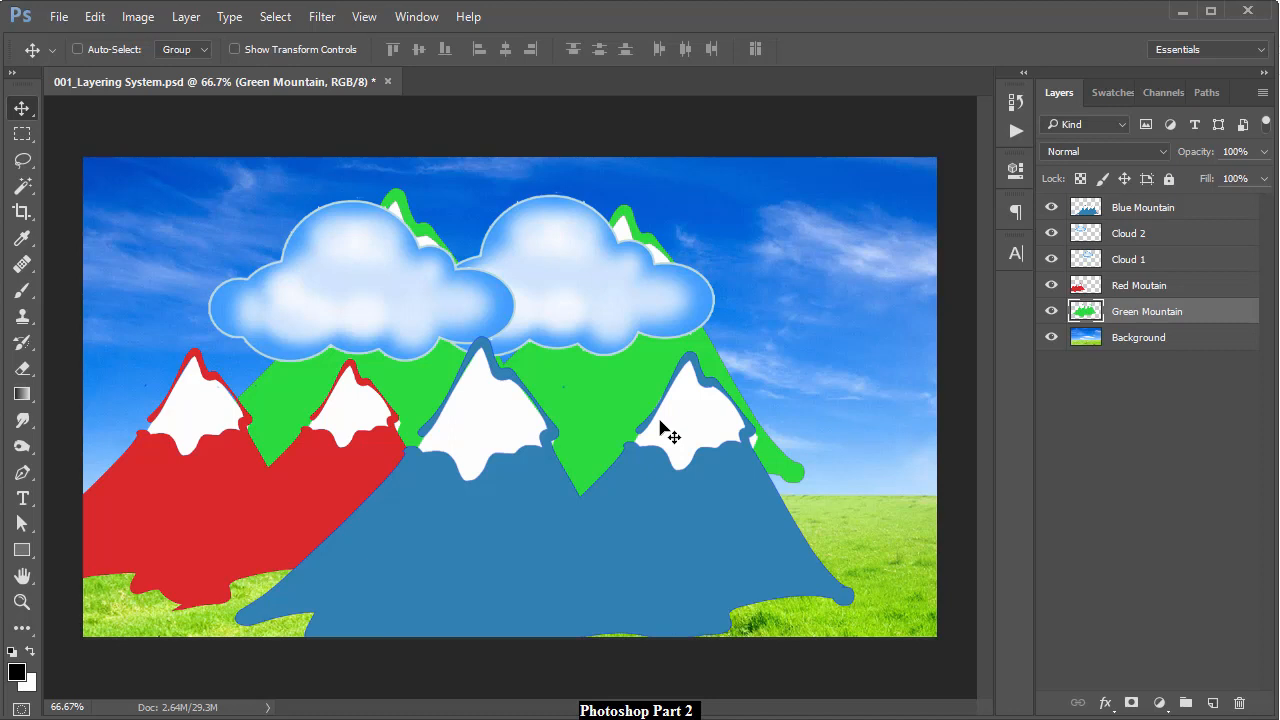
Shift Green Mountain right and down behind Blue Mountain, then make Background the active layer
{"action": "left_click_drag", "start_coordinate": [640, 451], "coordinate": [840, 466]}
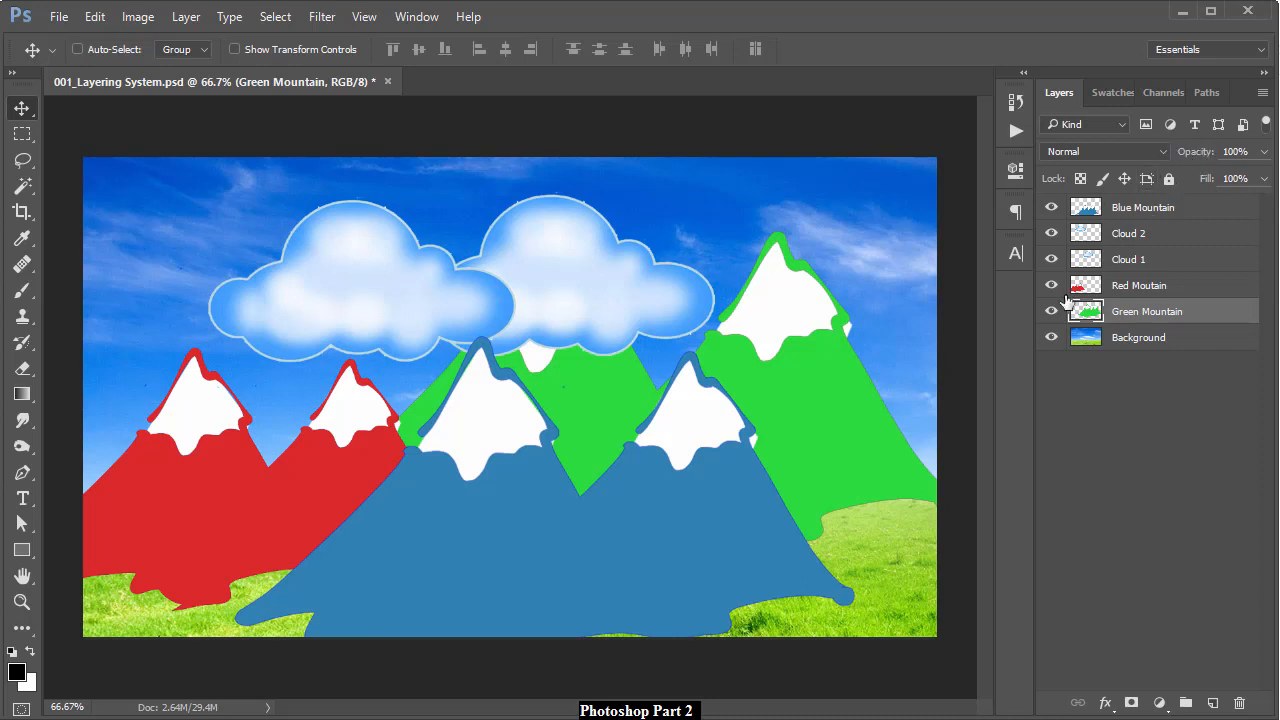
{"action": "left_click", "coordinate": [1136, 343]}
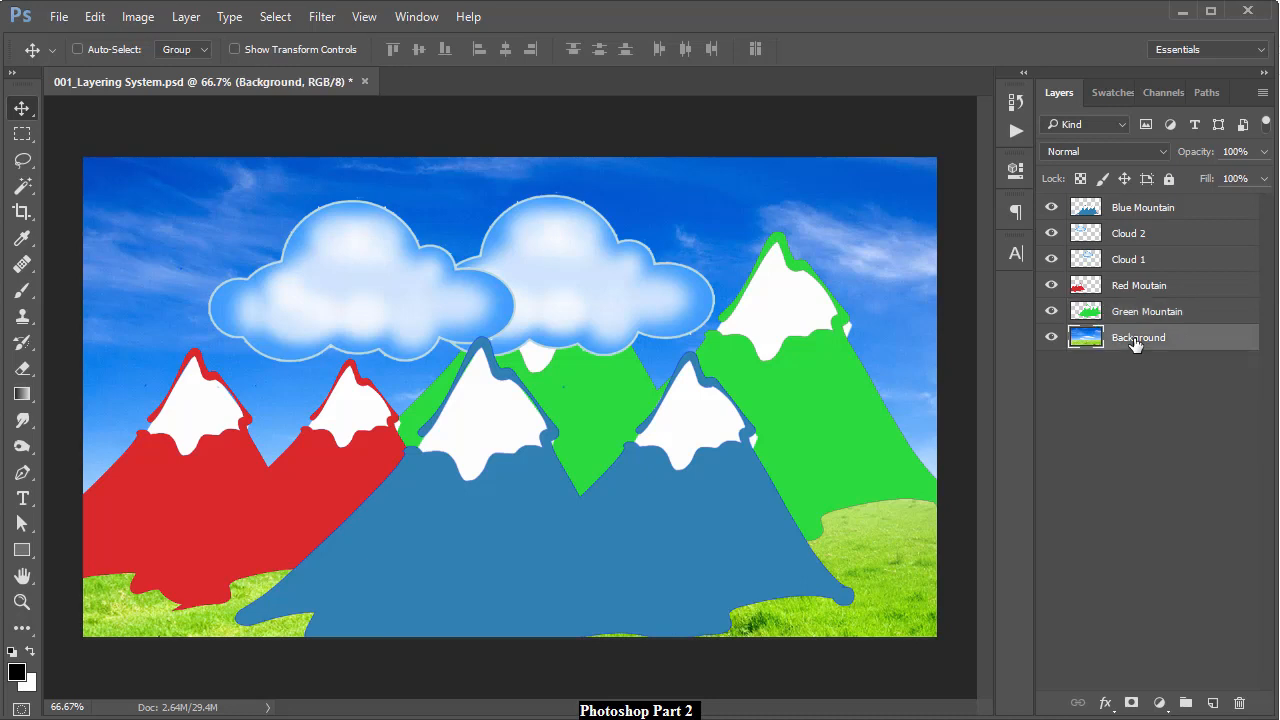